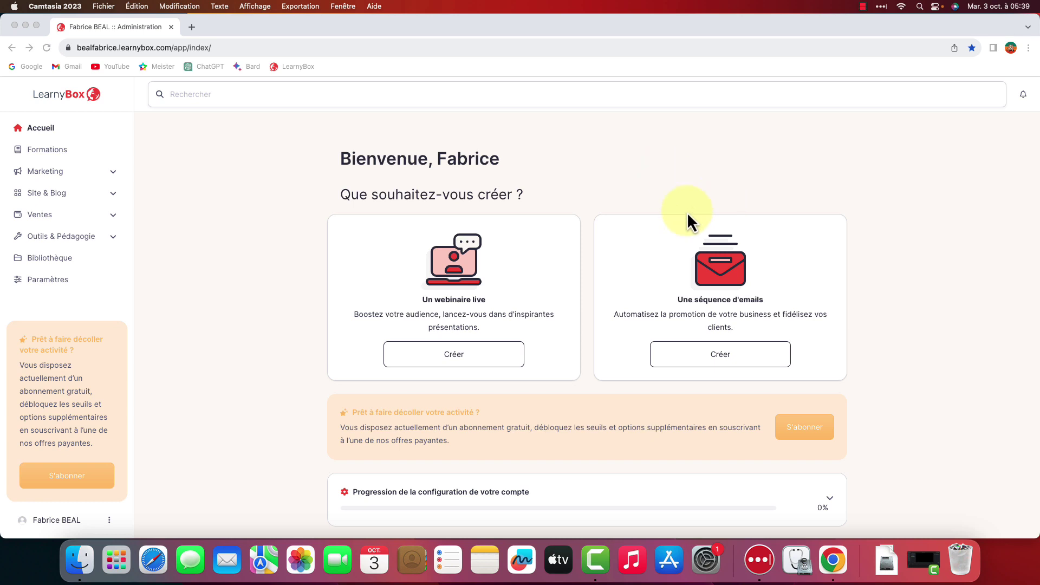
# Start a new sales funnel based on the "Lancement de Produit" model
pyautogui.click(53, 170)
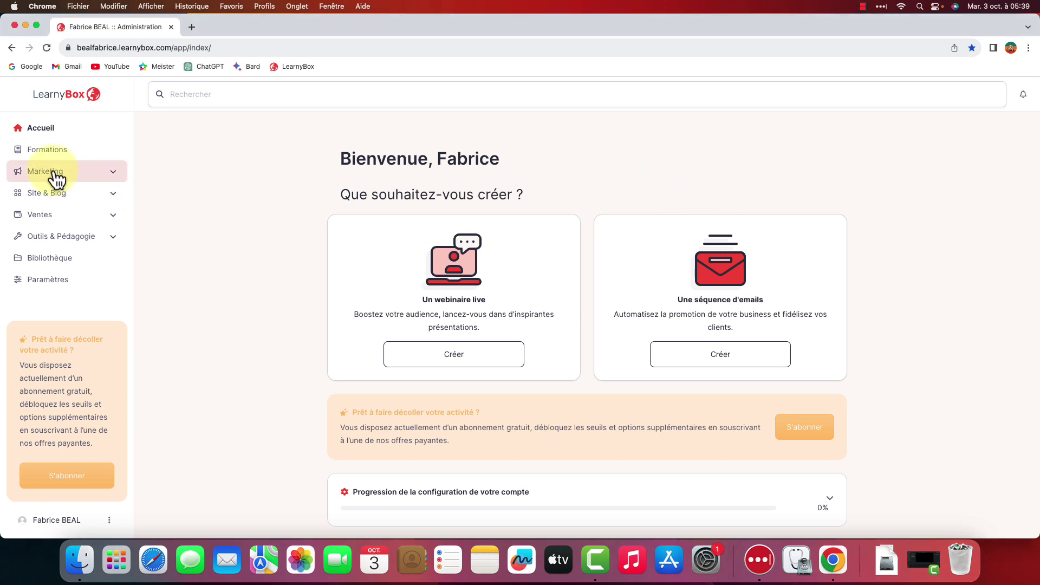
pyautogui.click(63, 181)
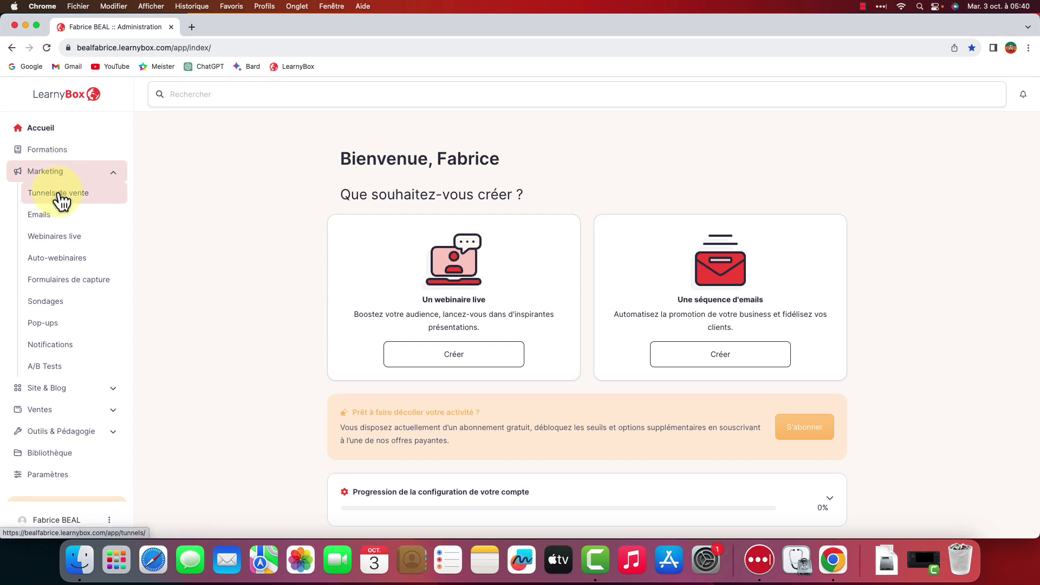
pyautogui.click(62, 201)
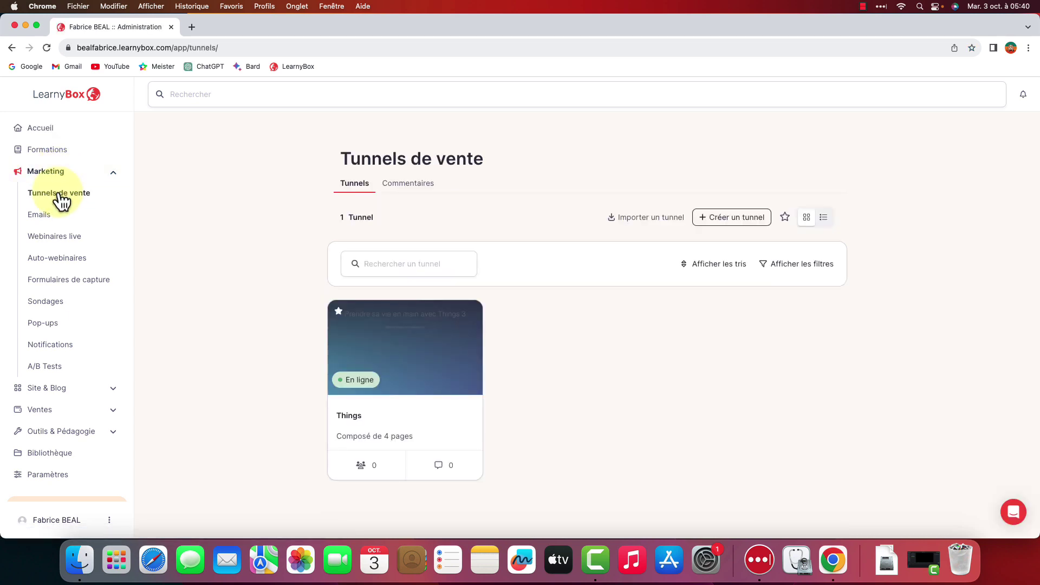
pyautogui.click(736, 218)
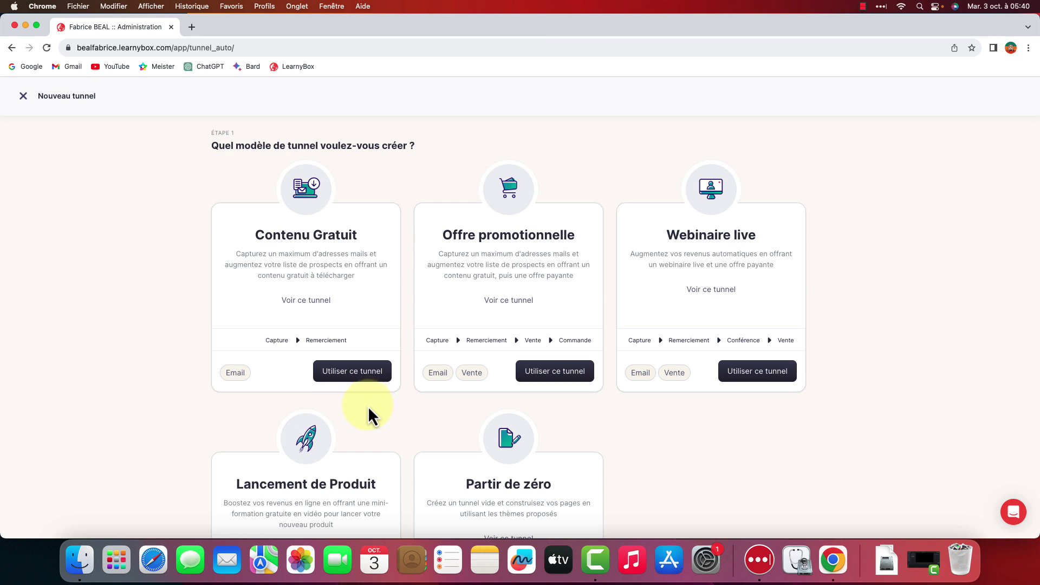
pyautogui.scroll(-3, 369, 407)
pyautogui.scroll(-2, 343, 438)
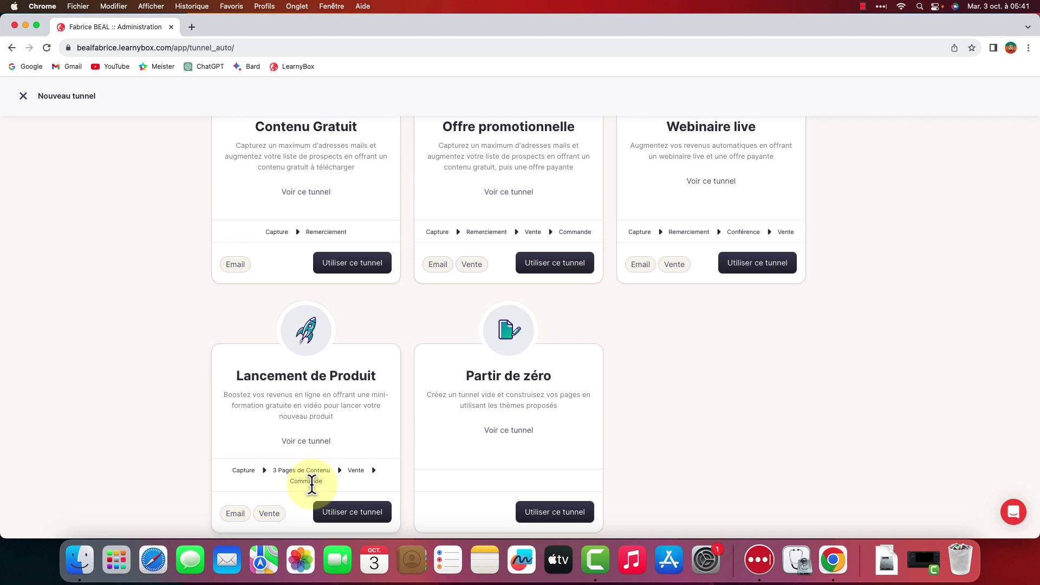
pyautogui.click(358, 521)
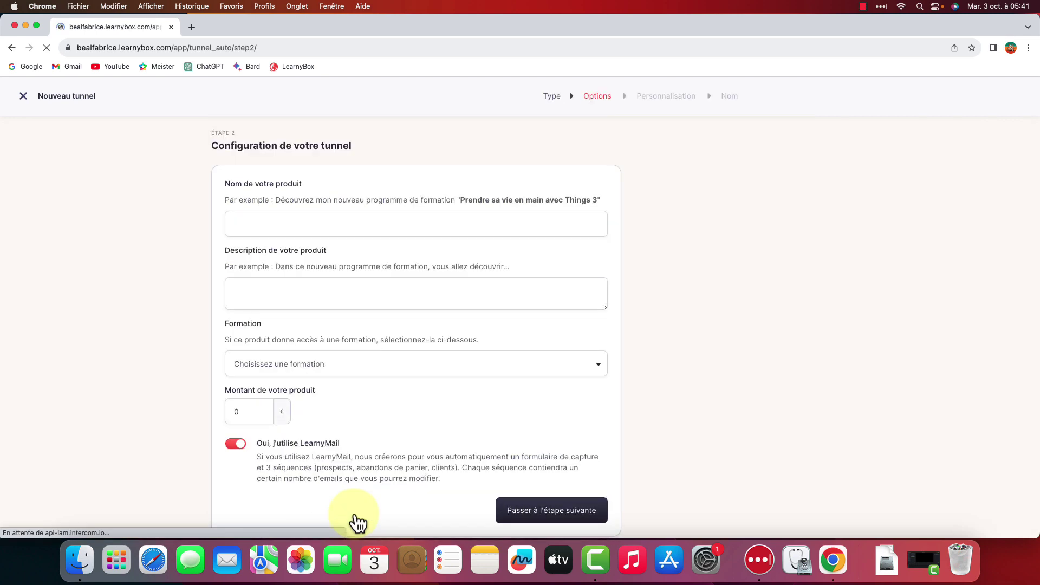
# Fill in the product name with the example title "Prendre sa vie en main avec Things 3"
pyautogui.click(345, 226)
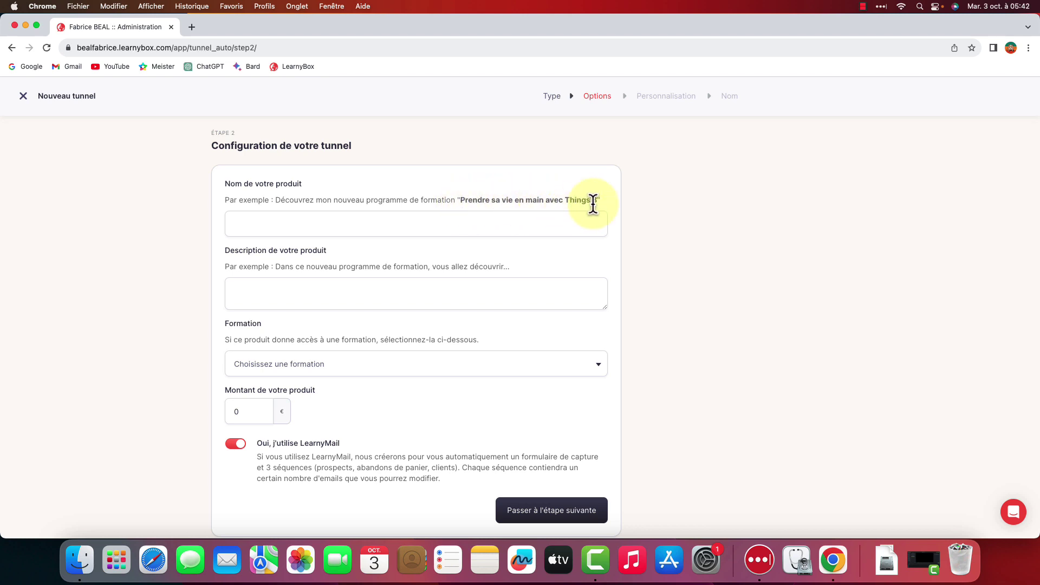
pyautogui.moveTo(596, 200); pyautogui.dragTo(458, 202)
pyautogui.rightClick(476, 199)
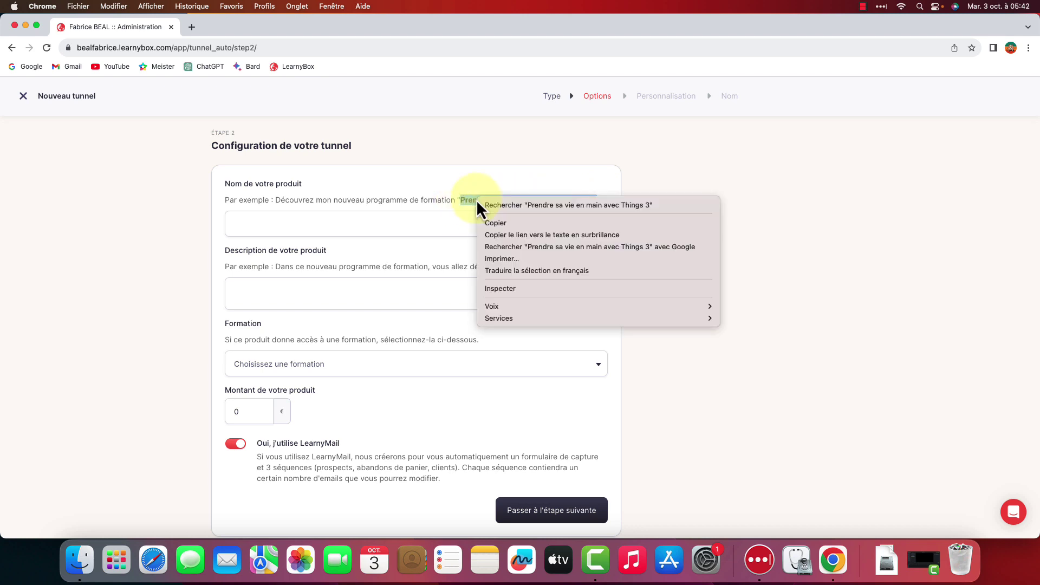
pyautogui.click(495, 222)
pyautogui.click(323, 224)
pyautogui.press('cmd+v')
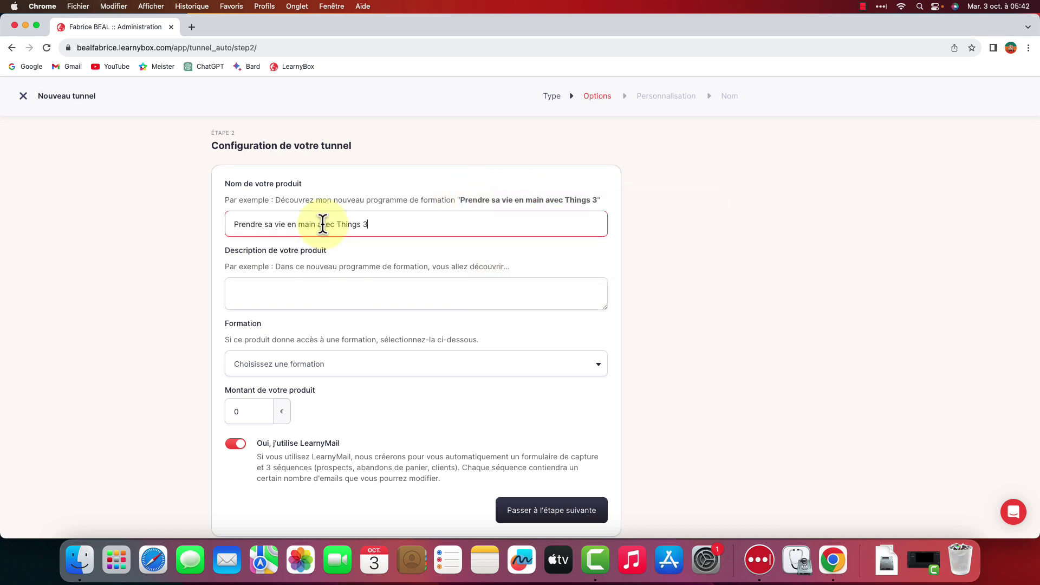
# Enter the product description "Décuplez votre efficacité" and link the product to the course "Prendre sa vie en main avec Things 3"
pyautogui.click(392, 300)
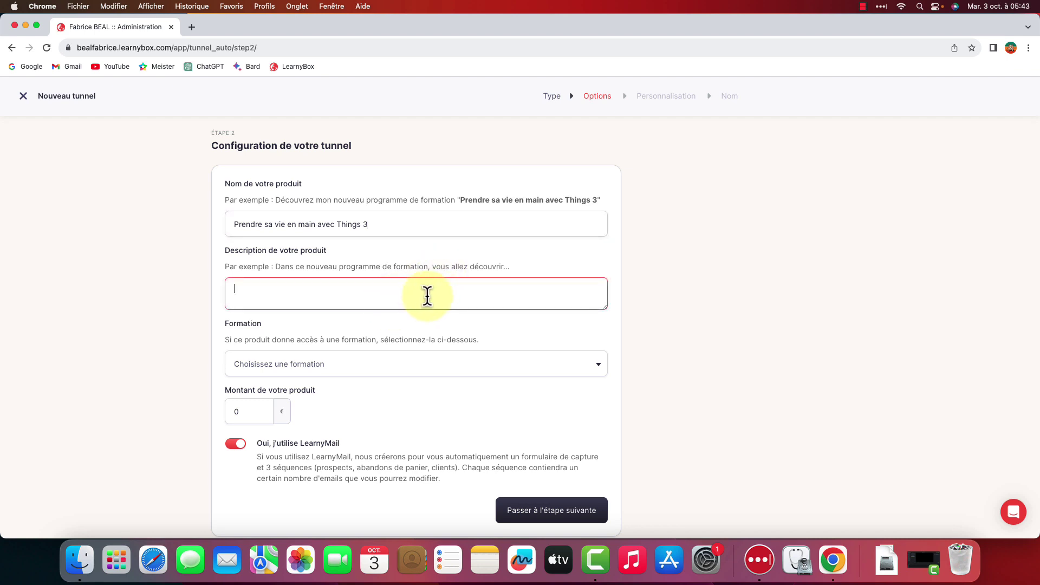
pyautogui.press('super+v')
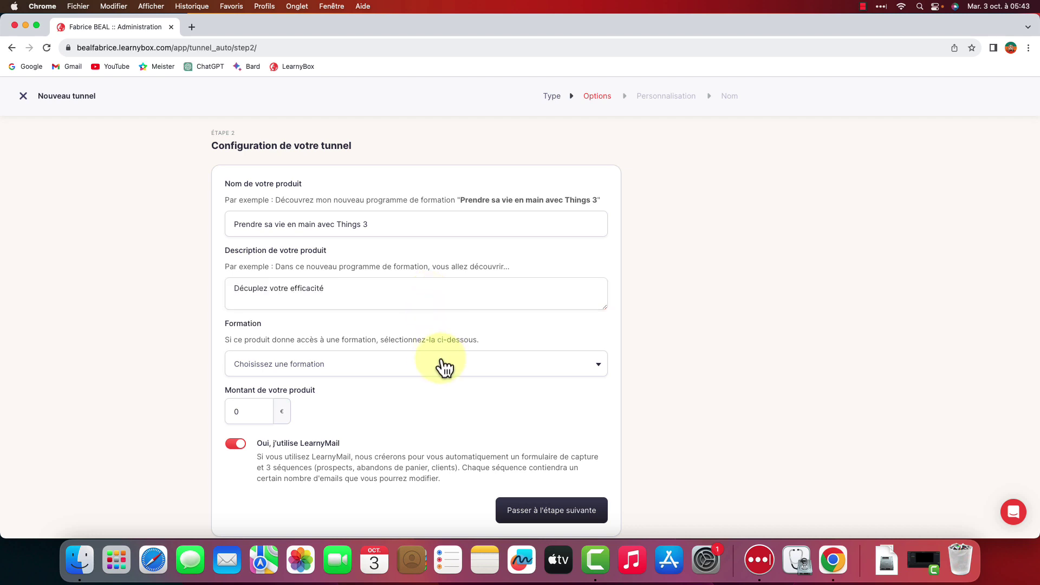
pyautogui.click(433, 363)
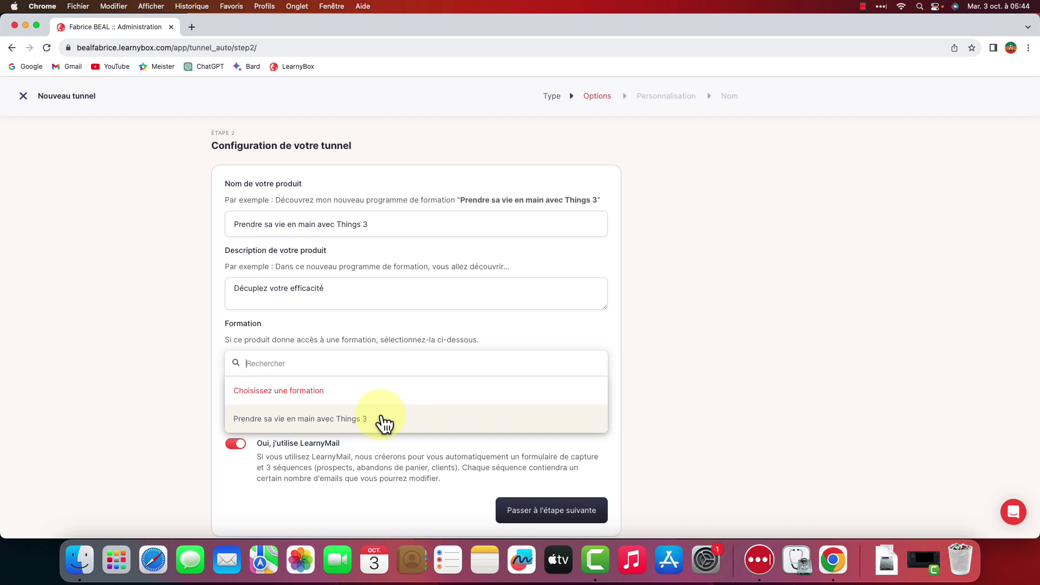
pyautogui.click(306, 422)
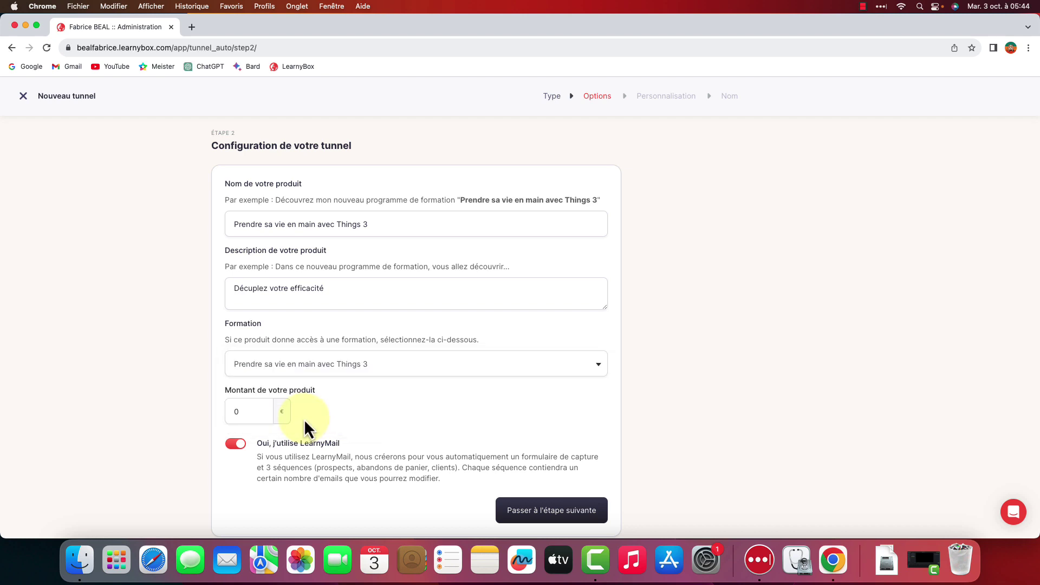
# Set the product price to 57 €, leave LearnyMail enabled and continue to the page customization stage
pyautogui.doubleClick(239, 412)
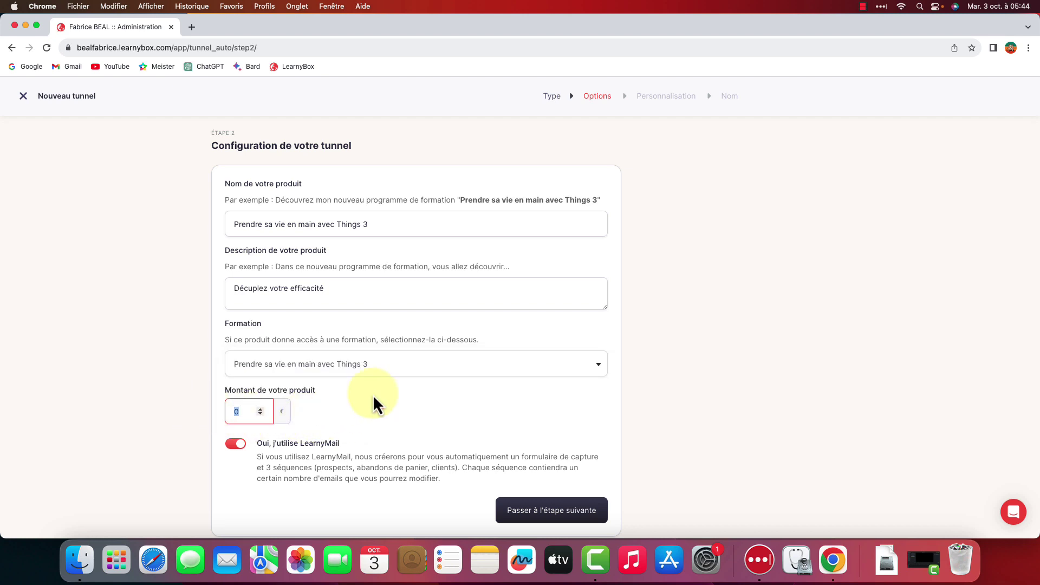
pyautogui.write('57')
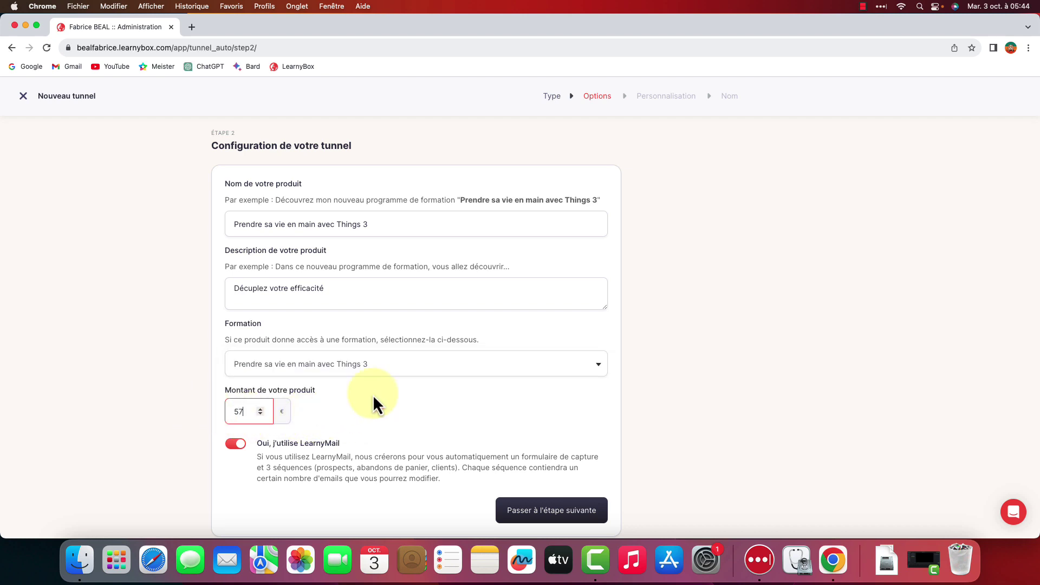
pyautogui.click(506, 401)
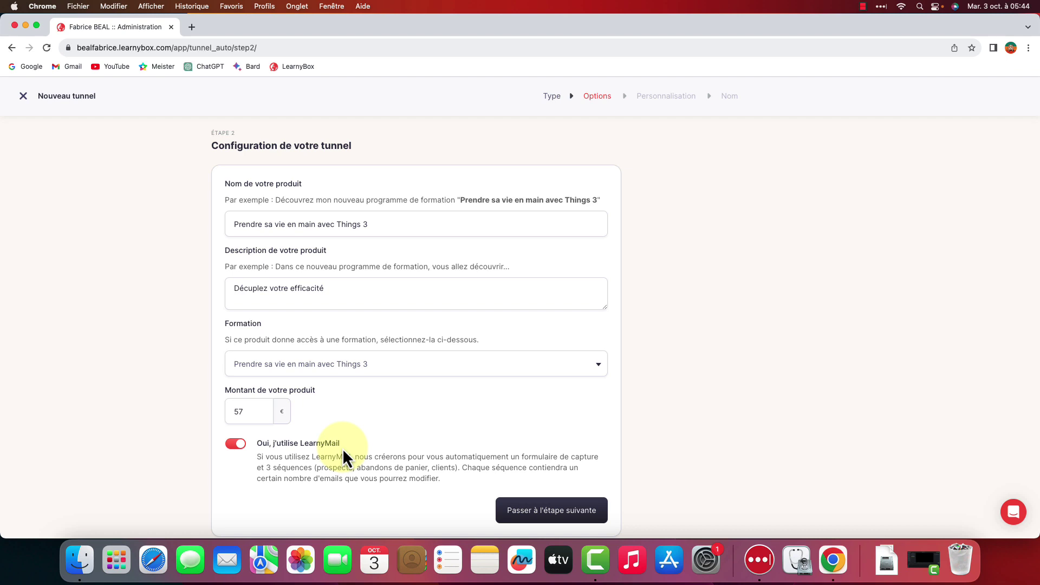
pyautogui.scroll(-2, 411, 433)
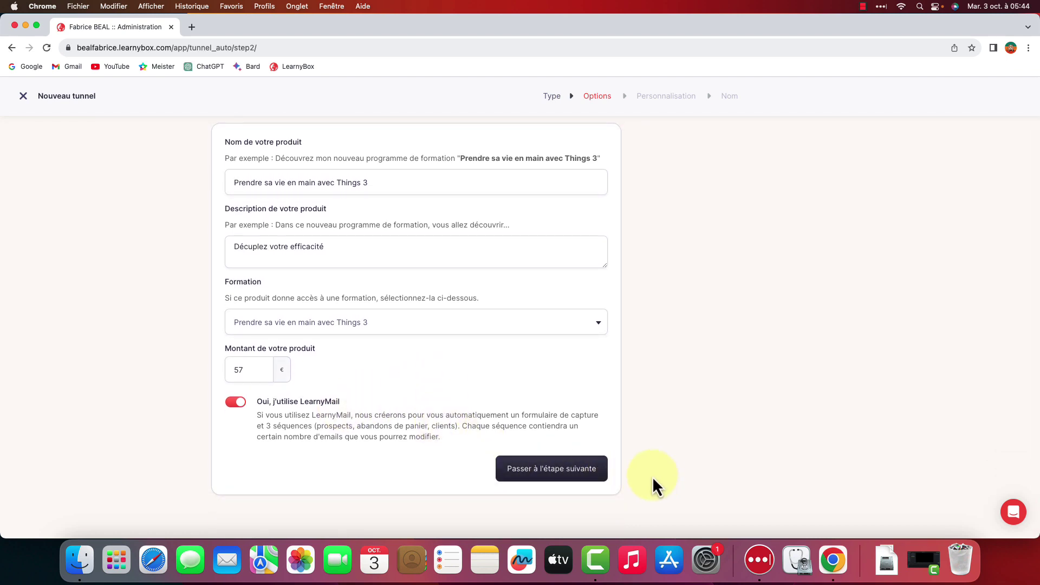
pyautogui.click(566, 474)
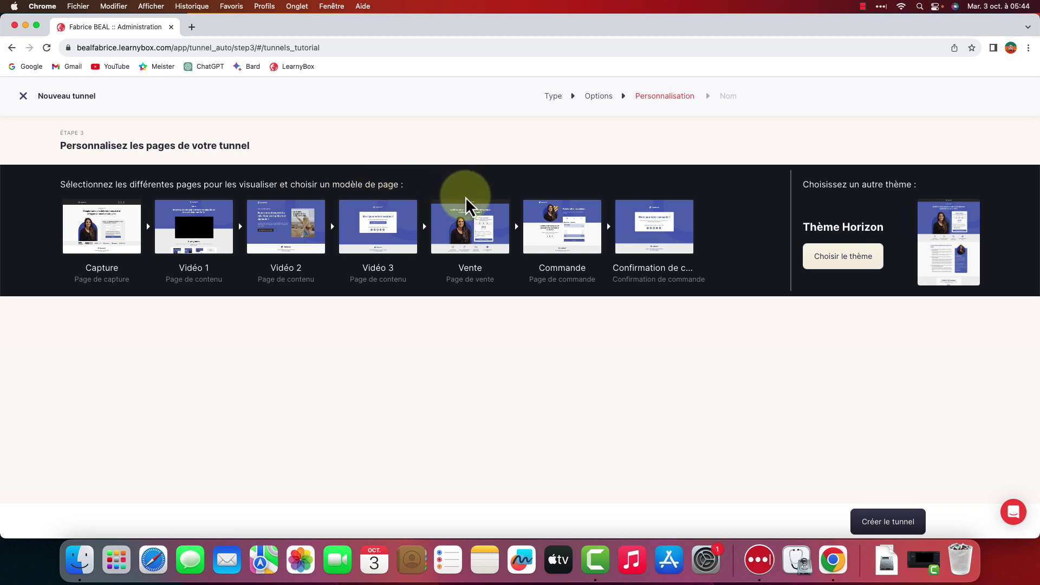
# Choose the Capture 01 model for the capture page and browse the models offered for the Vidéo 1 and Vidéo 2 pages
pyautogui.click(116, 234)
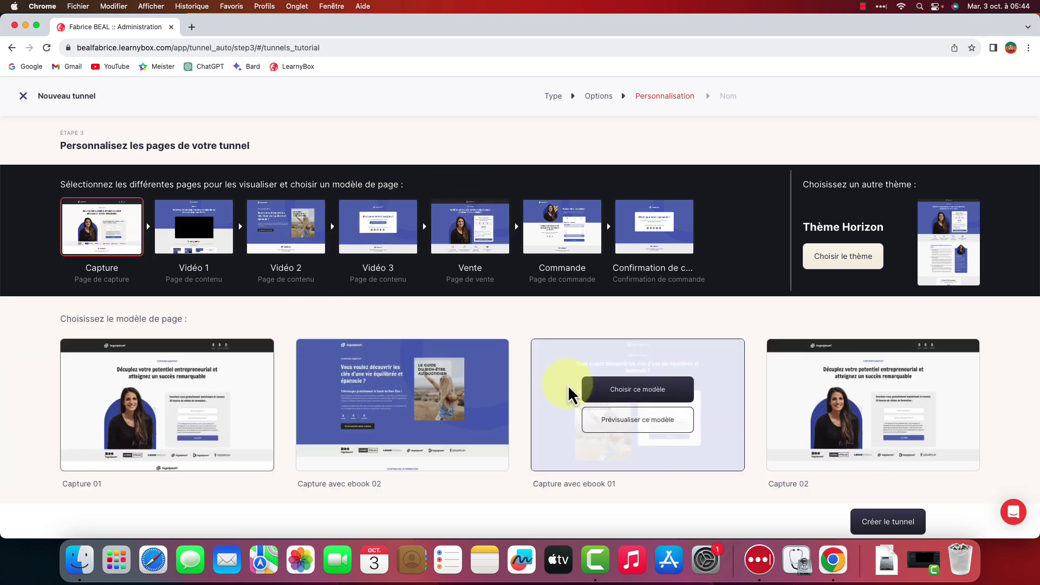
pyautogui.moveTo(216, 406)
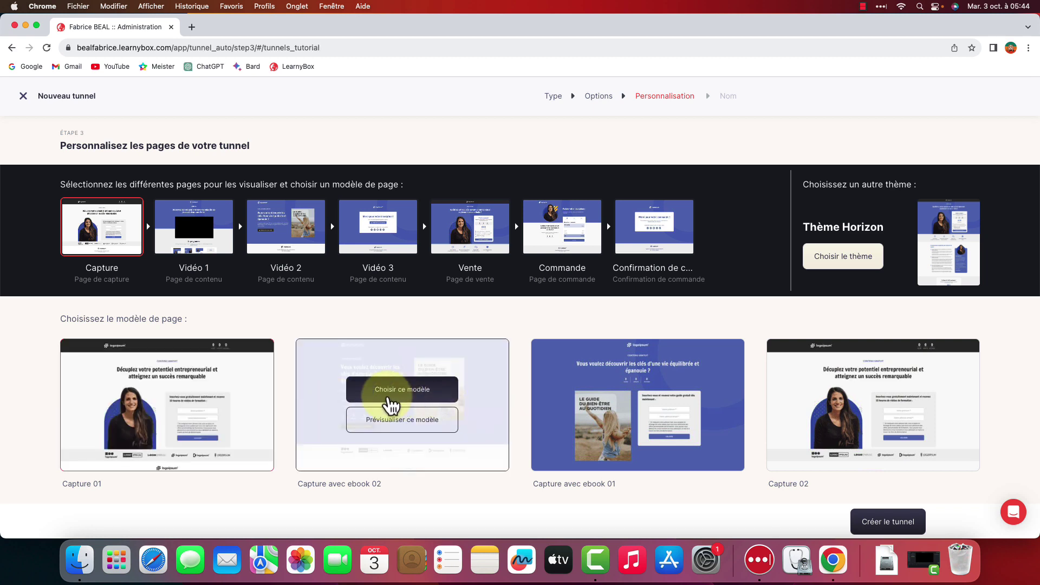
pyautogui.click(178, 400)
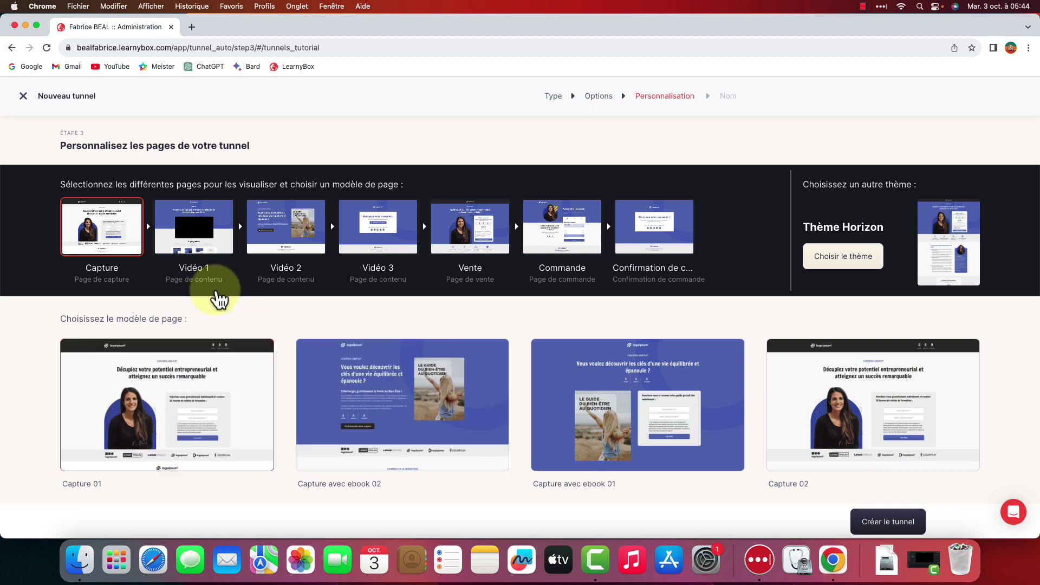
pyautogui.click(209, 238)
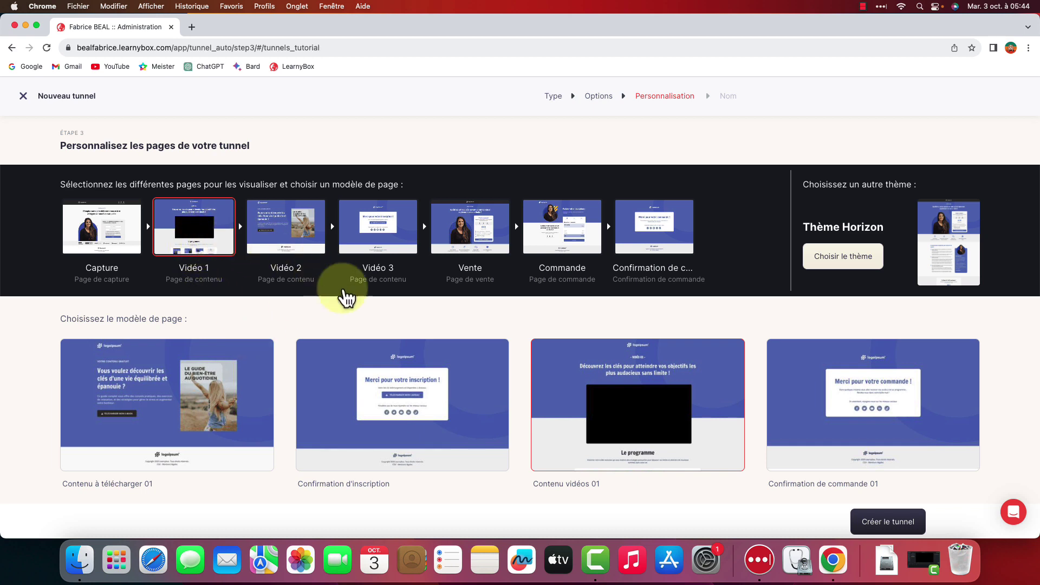
pyautogui.click(280, 227)
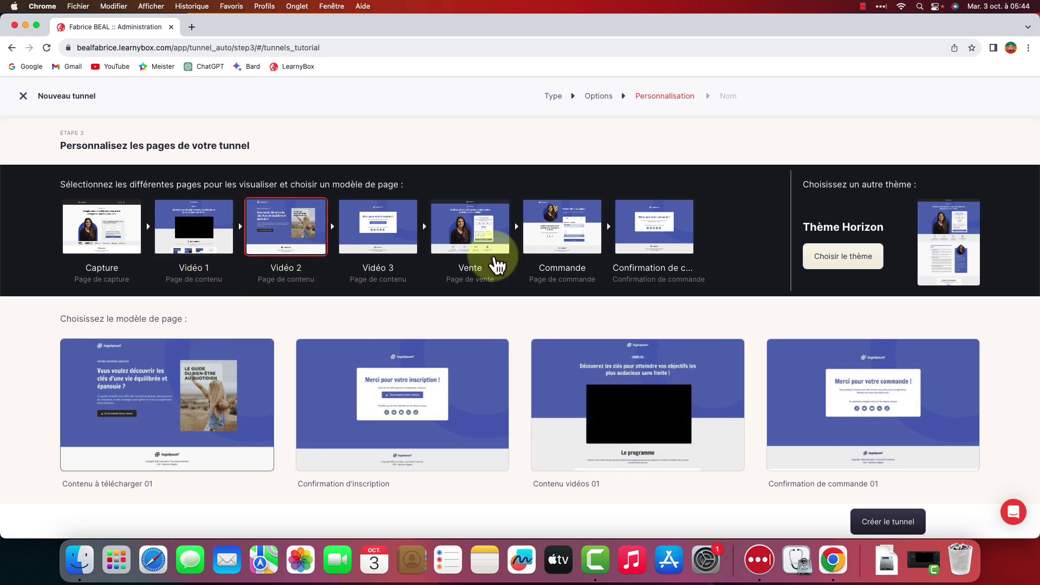
pyautogui.click(102, 232)
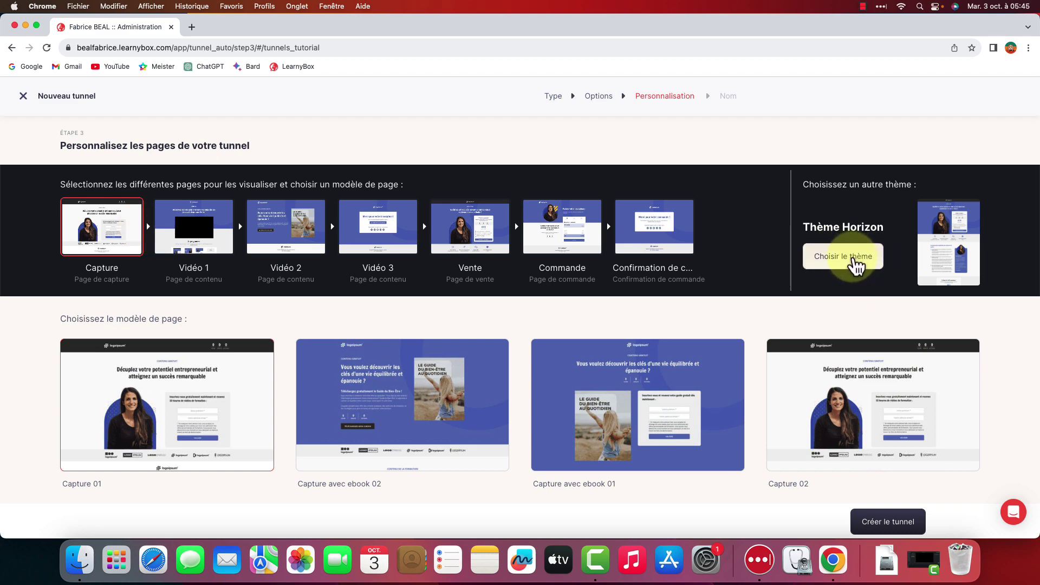
# Look through the new themes and choose the blue Horizon theme for the funnel
pyautogui.click(855, 260)
pyautogui.moveTo(632, 252)
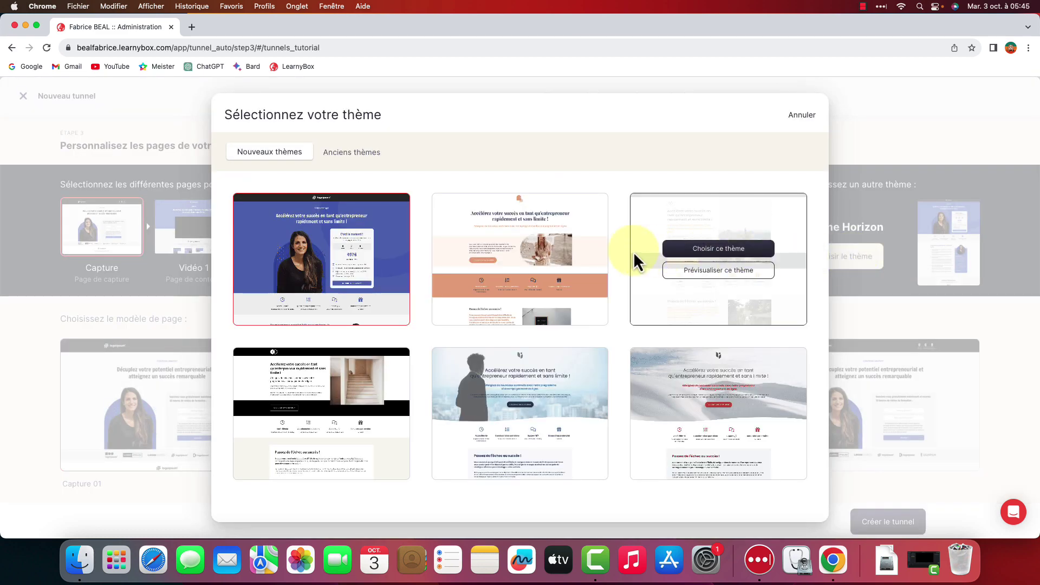
pyautogui.scroll(-2, 687, 429)
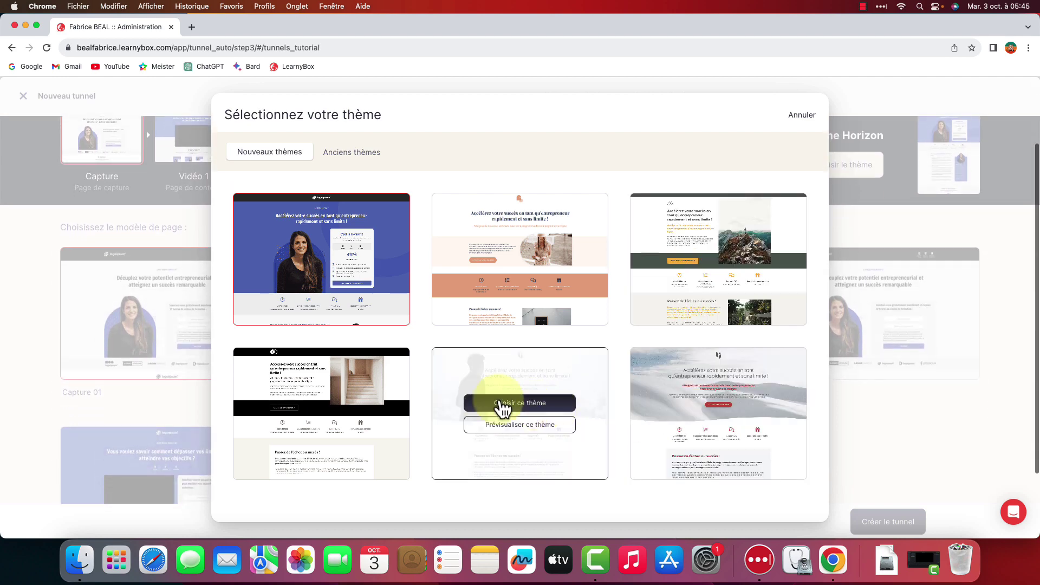
pyautogui.moveTo(392, 390)
pyautogui.scroll(3, 637, 426)
pyautogui.moveTo(349, 290)
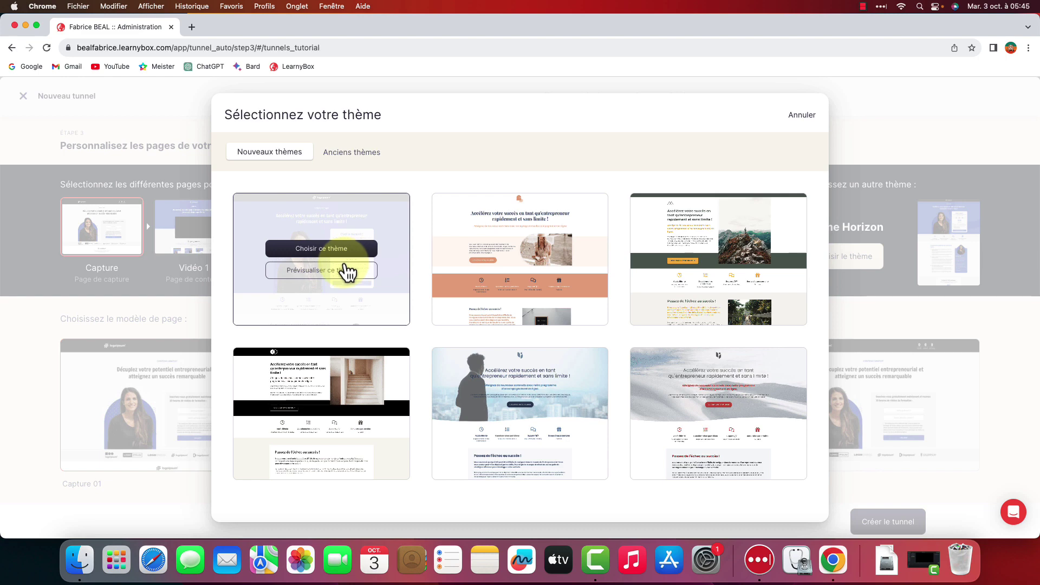
pyautogui.click(340, 249)
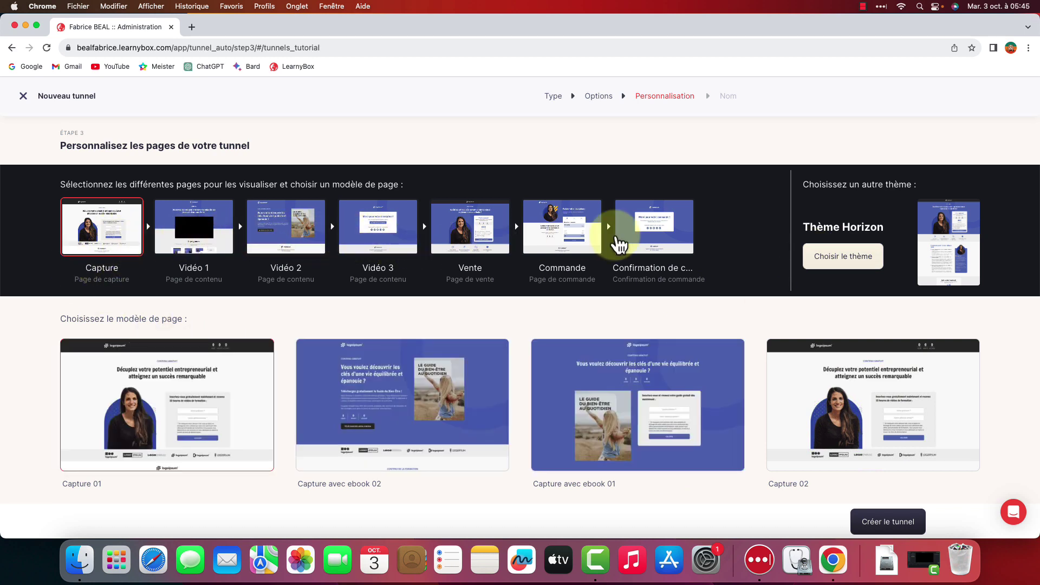
# Create the funnel with the proposed name "[Lancement de Produit] Prendre sa vie en main avec Things 3" and go to its overview
pyautogui.scroll(-3, 810, 428)
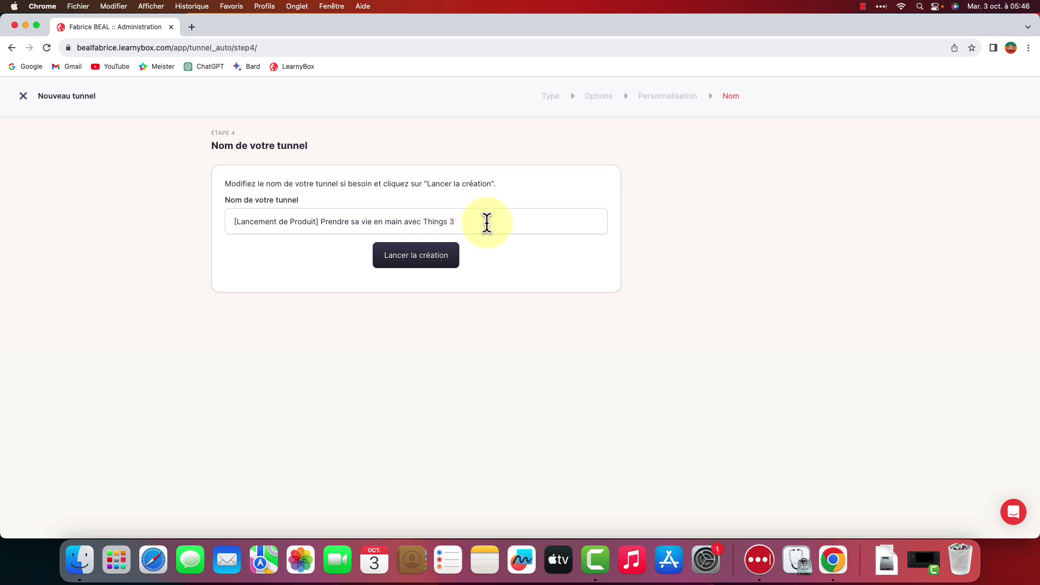
pyautogui.click(424, 263)
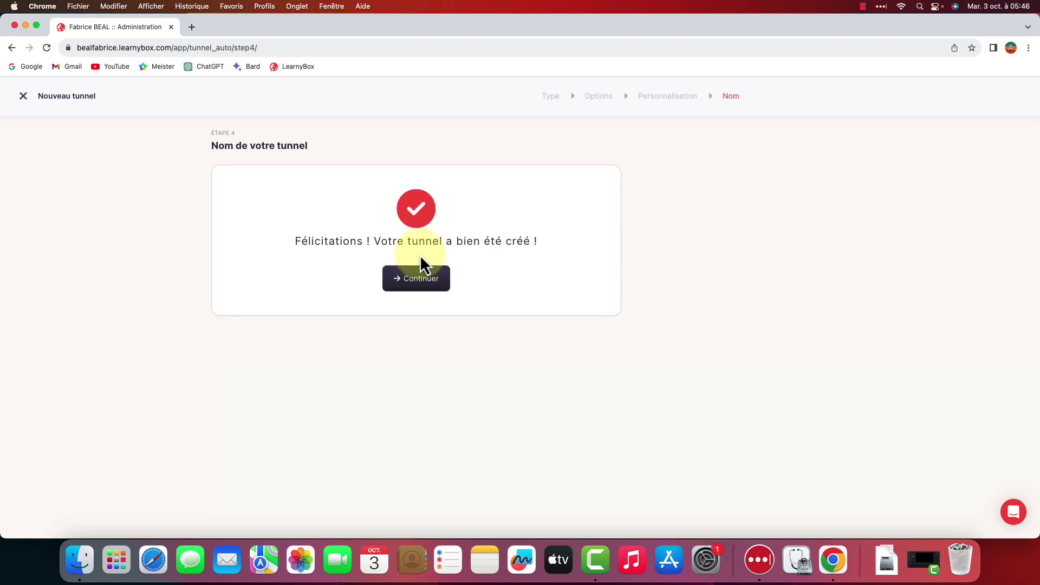
pyautogui.click(422, 282)
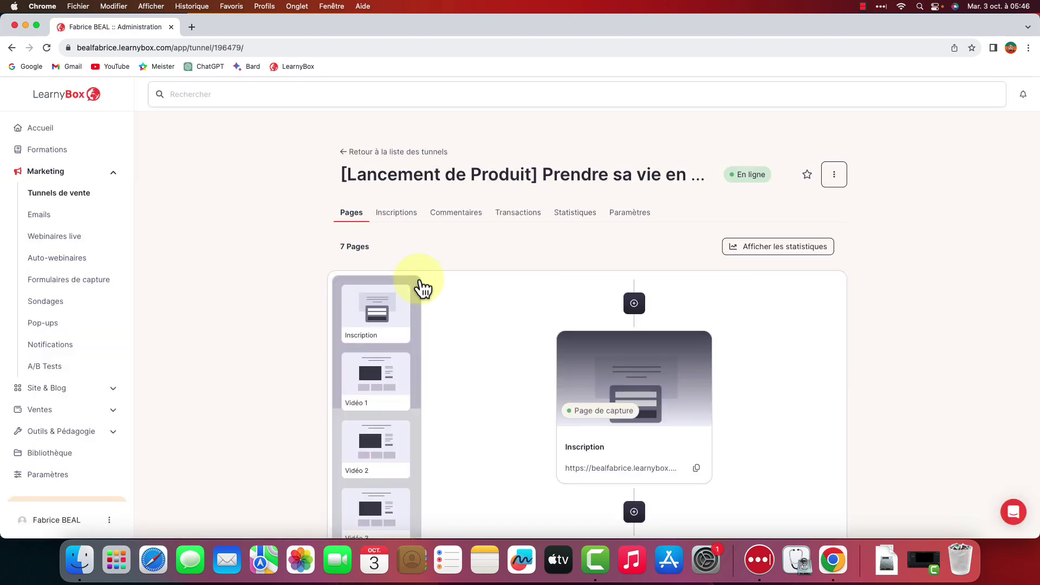
# Look over the new funnel's pages and open the Inscription capture page in the page builder
pyautogui.scroll(-12, 456, 282)
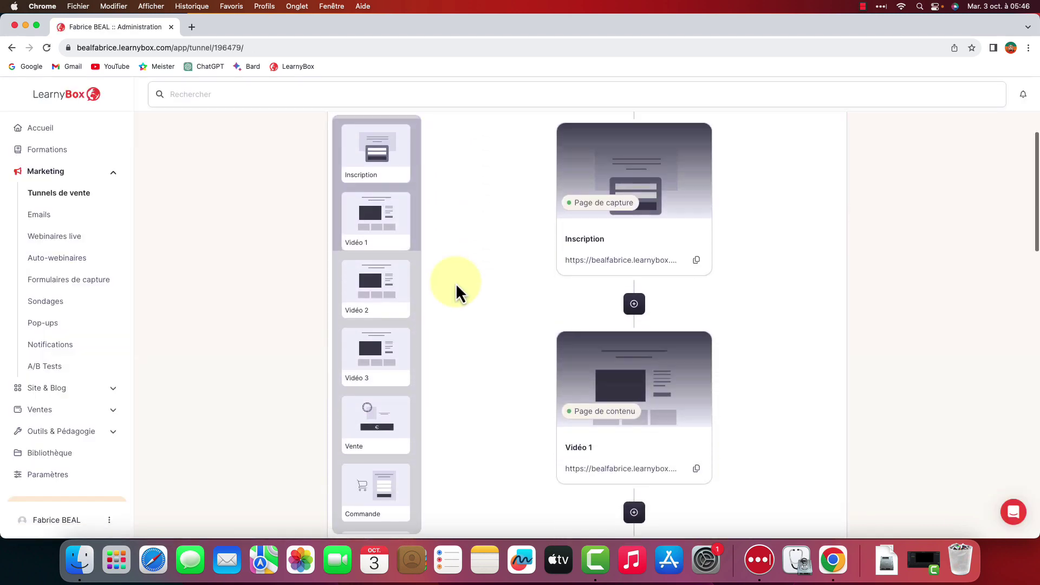
pyautogui.scroll(-10, 456, 282)
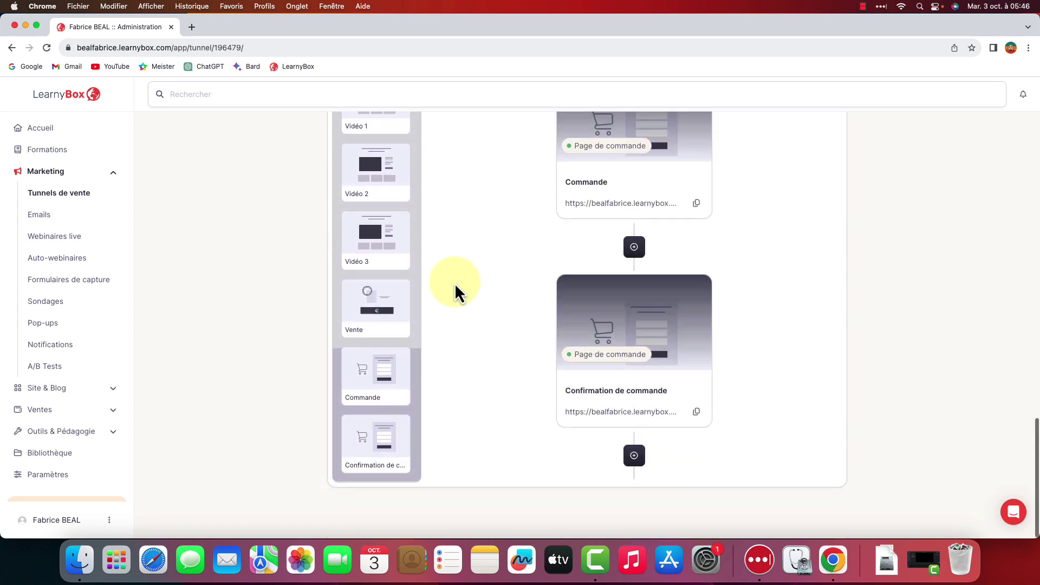
pyautogui.scroll(20, 454, 284)
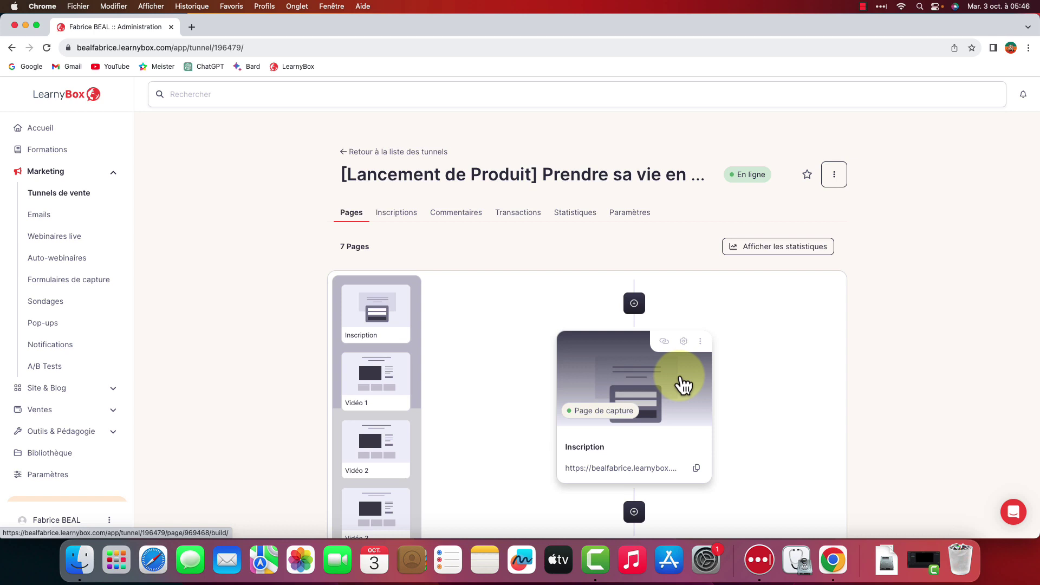
pyautogui.click(684, 385)
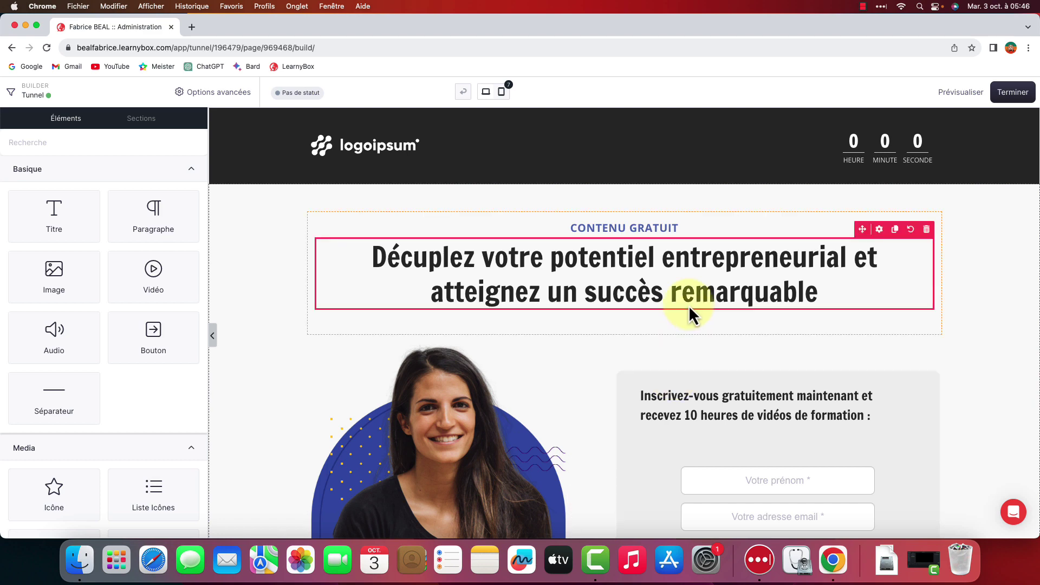
# Look over the Inscription page's signup form, logo strip and footer, and return to the funnel overview
pyautogui.scroll(-3, 690, 313)
pyautogui.scroll(-1, 687, 304)
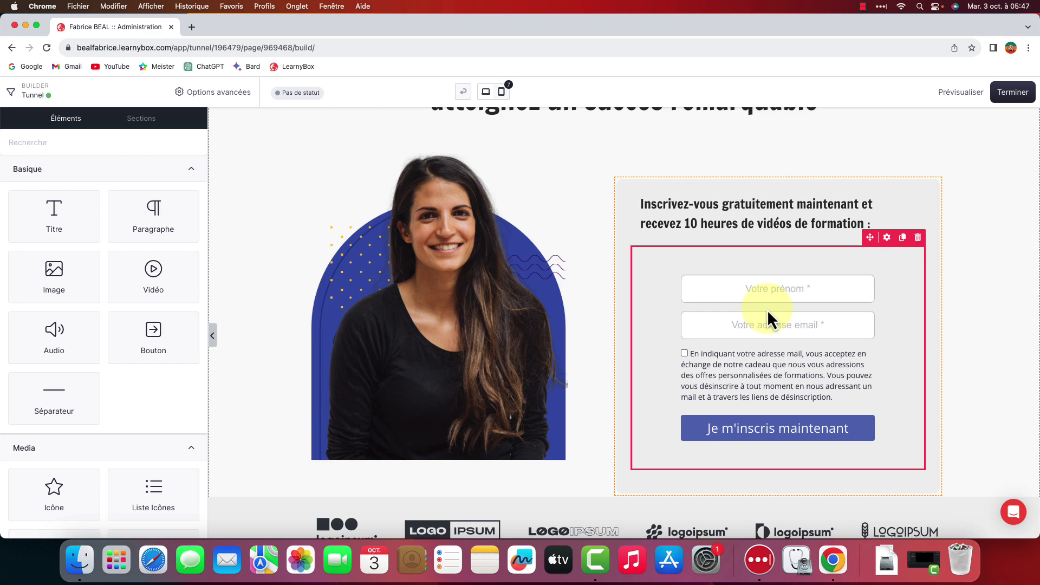
pyautogui.scroll(-4, 867, 317)
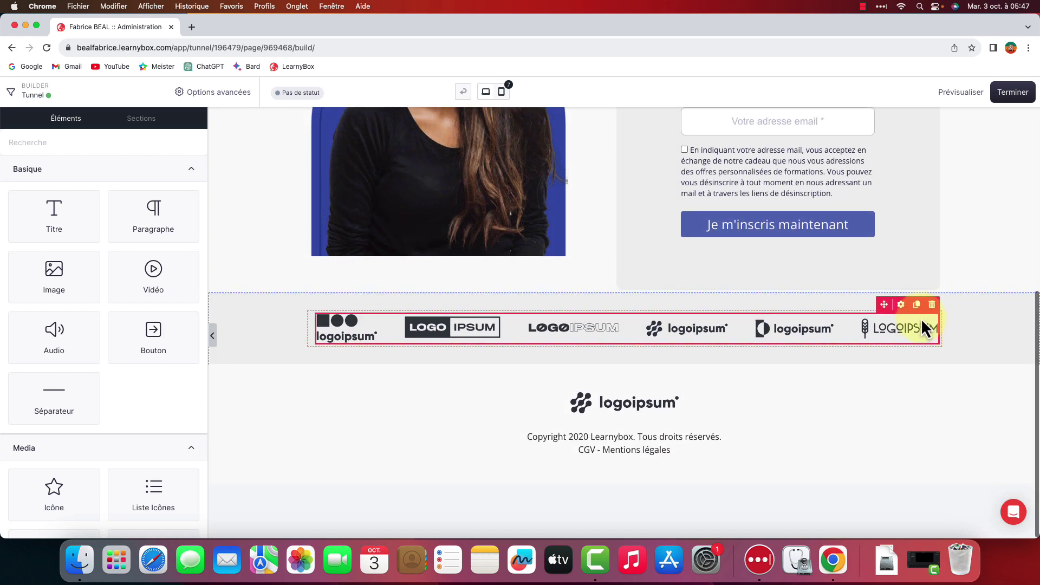
pyautogui.scroll(2, 882, 354)
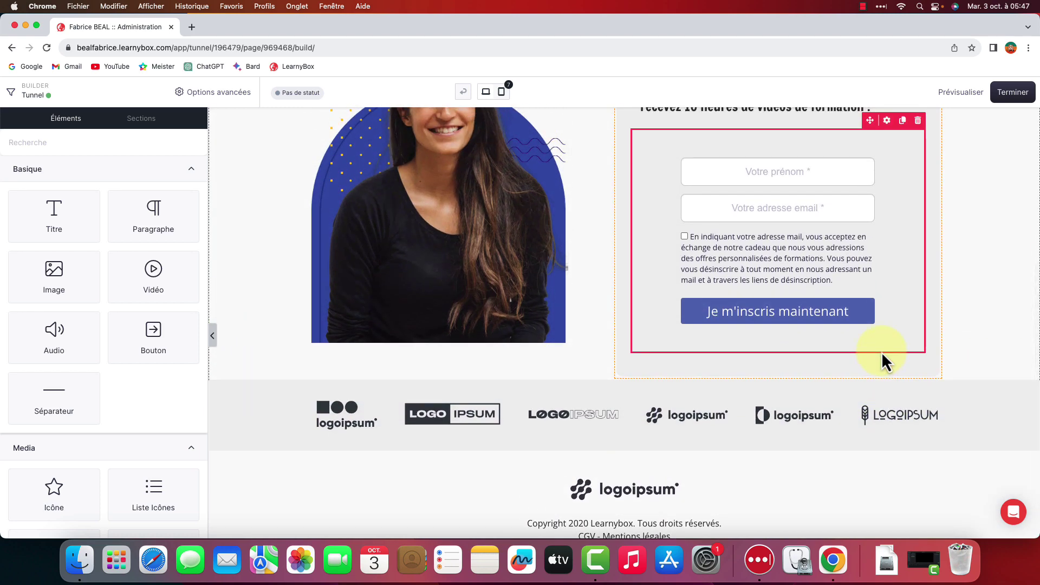
pyautogui.click(1012, 93)
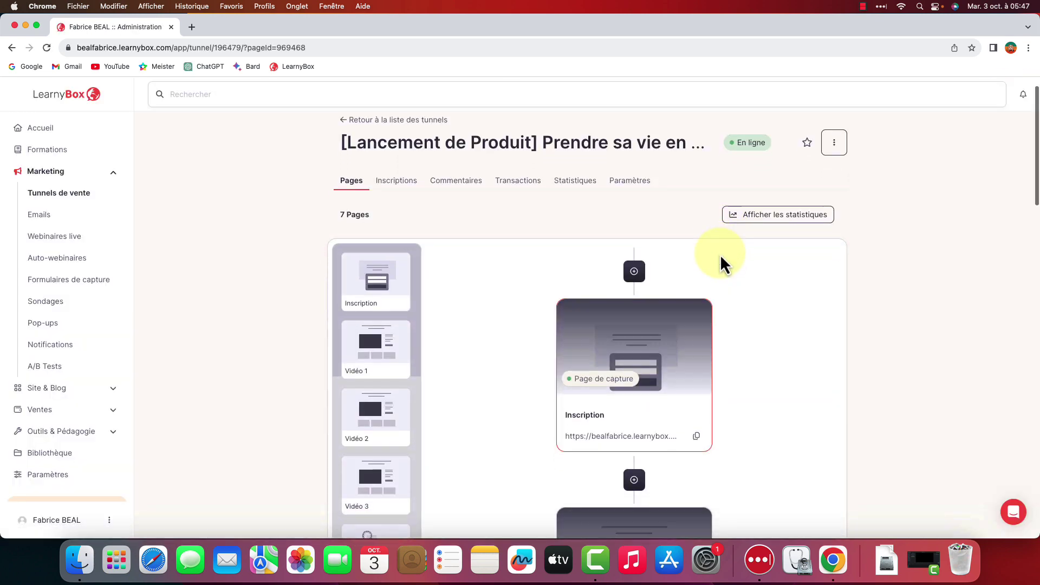
# Open the Vidéo 1 content page, examine its headline, video and Le programme section, and return to the funnel overview
pyautogui.scroll(-5, 720, 255)
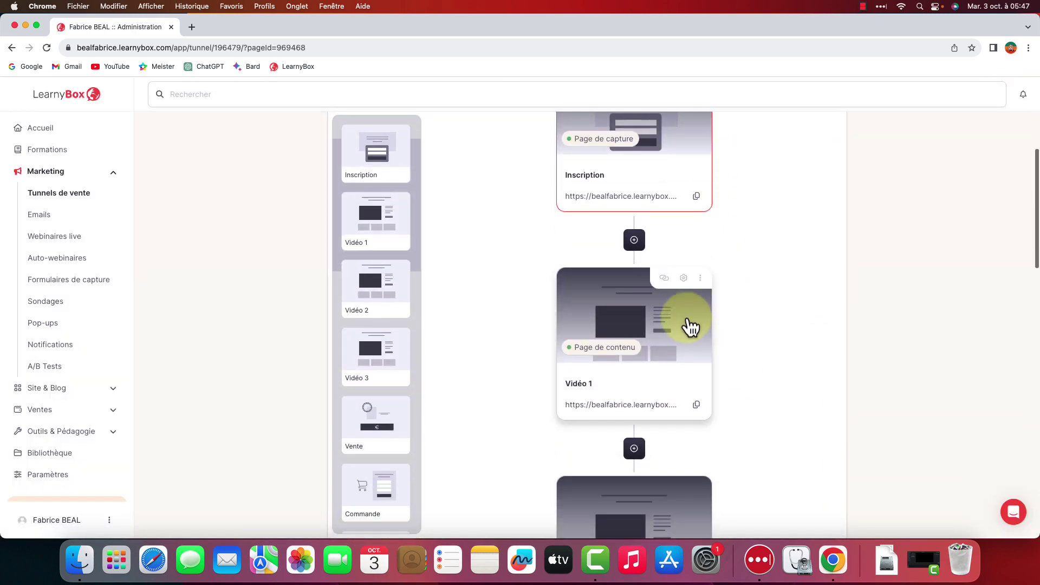
pyautogui.click(691, 327)
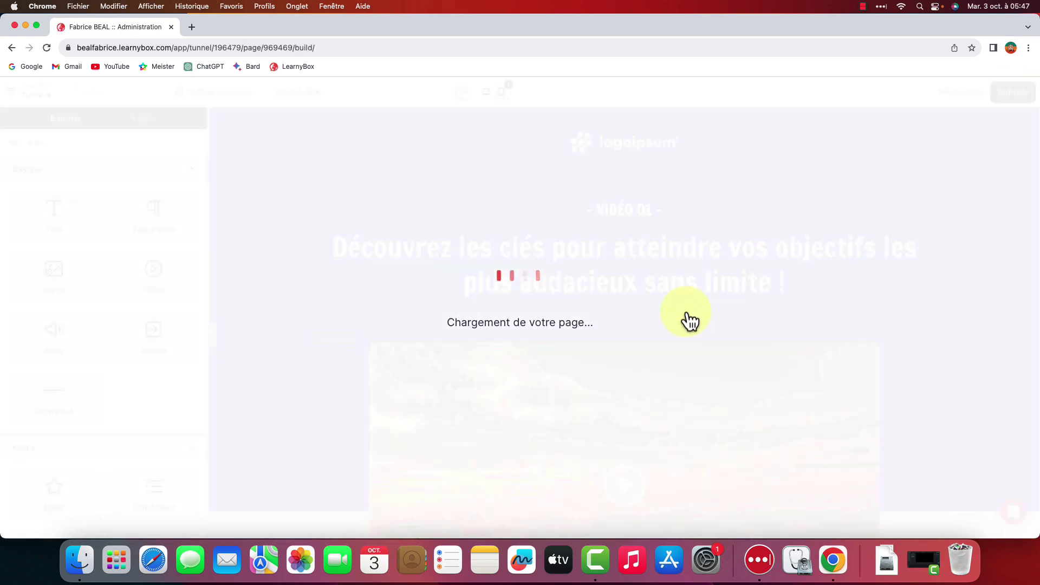
pyautogui.scroll(-2, 931, 343)
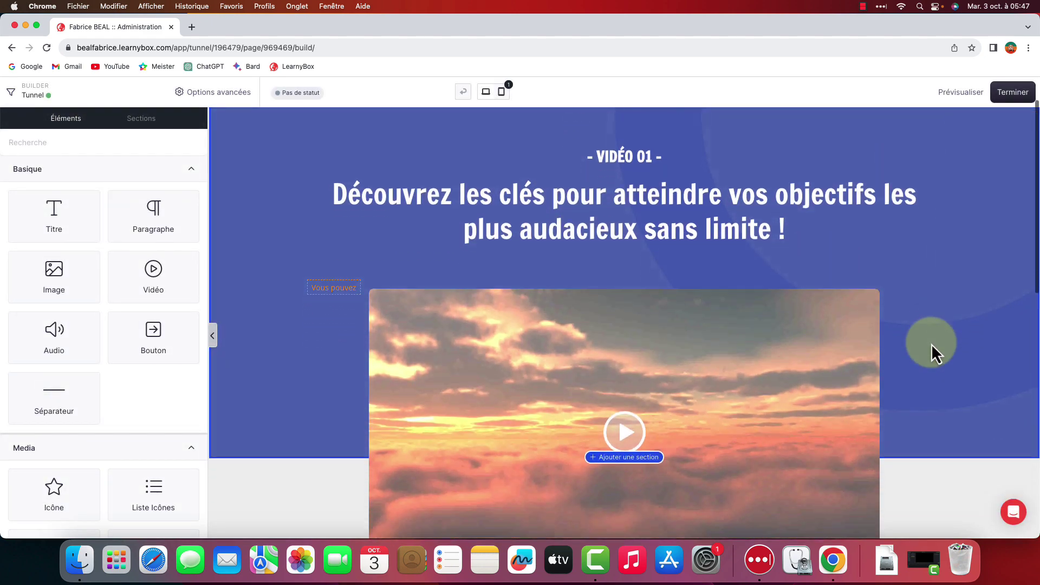
pyautogui.scroll(-10, 931, 343)
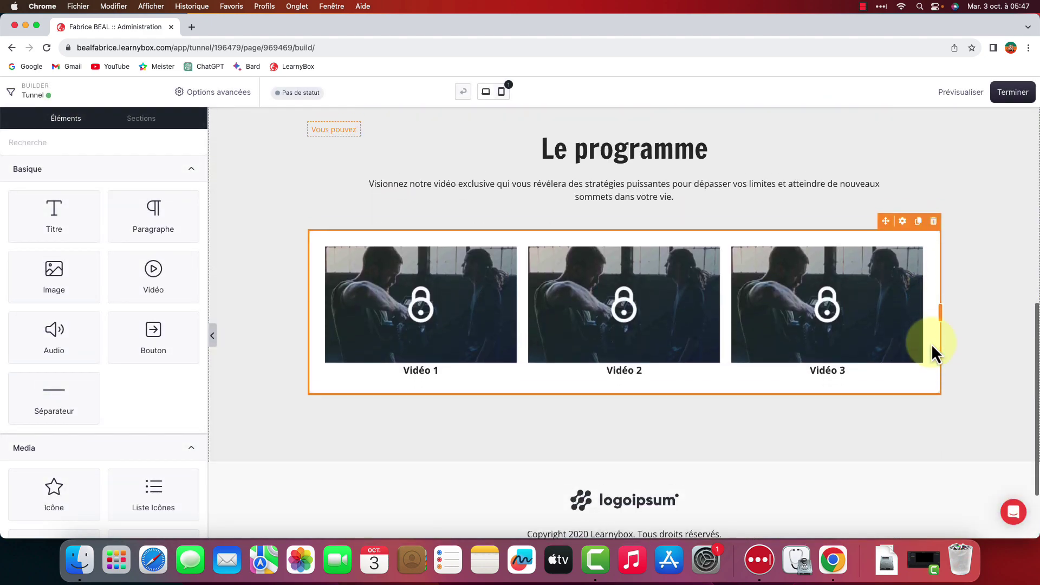
pyautogui.scroll(10, 930, 346)
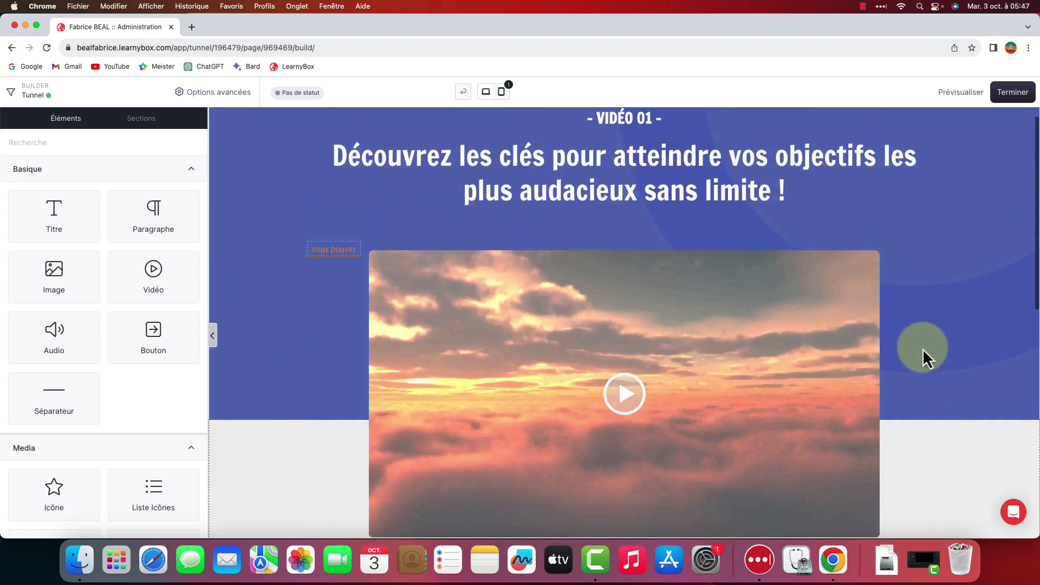
pyautogui.scroll(-2, 922, 348)
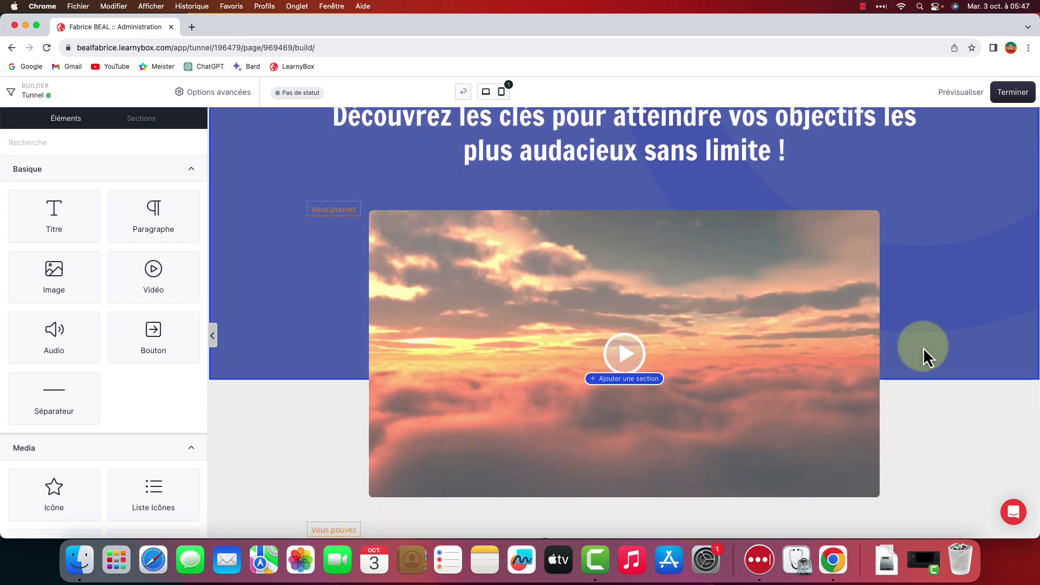
pyautogui.scroll(3, 856, 337)
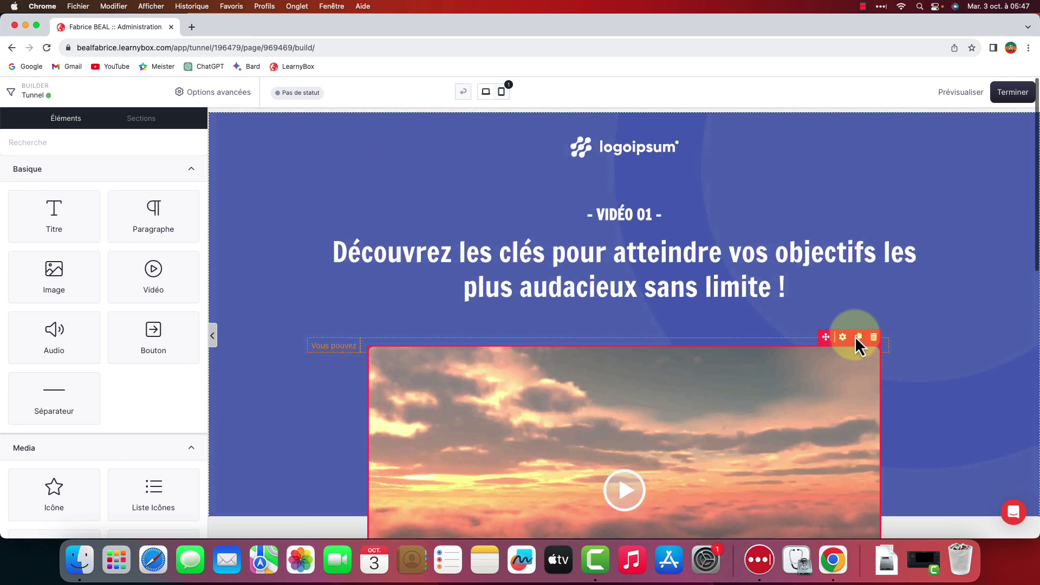
pyautogui.scroll(-5, 859, 344)
pyautogui.scroll(-5, 859, 345)
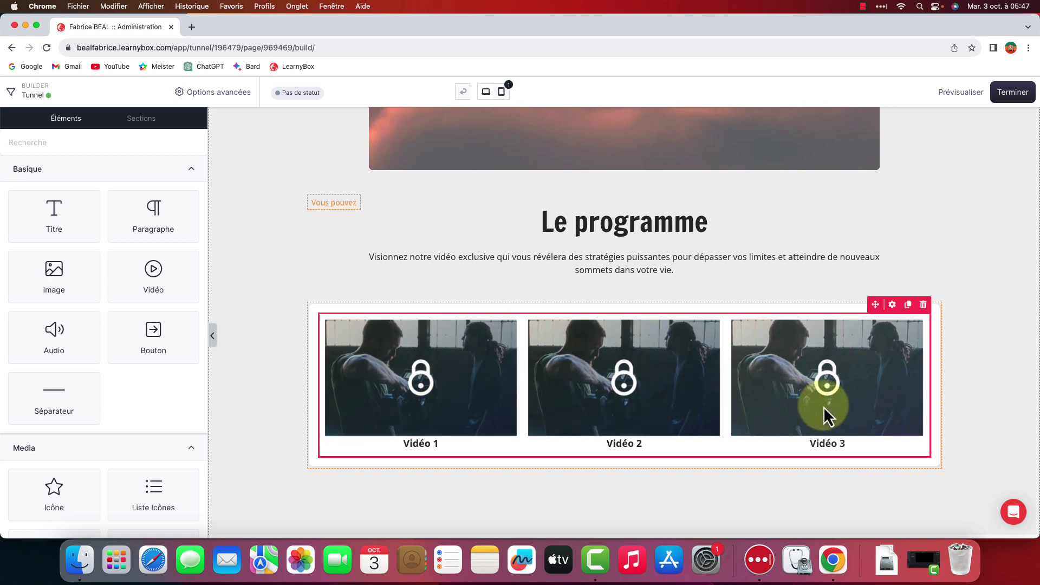
pyautogui.click(1006, 104)
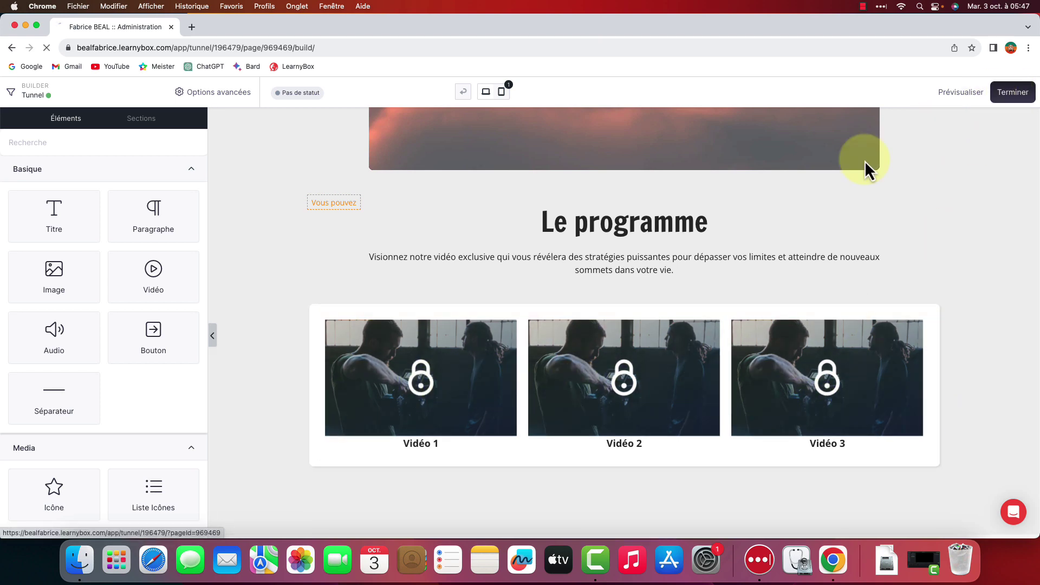
# Open the Vidéo 2 content page and replace "voulez" with "changer" in its main heading
pyautogui.scroll(-3, 693, 336)
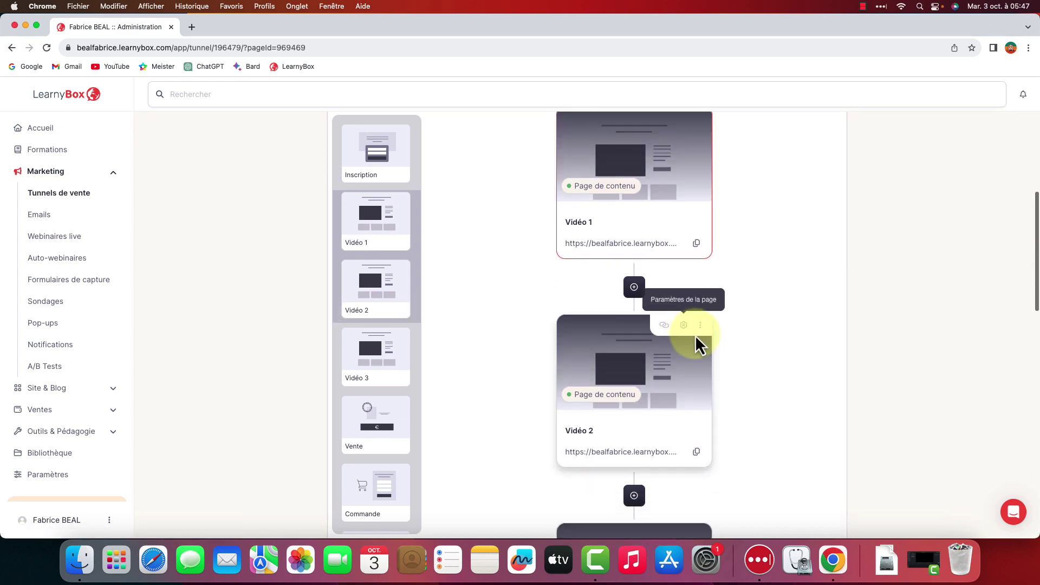
pyautogui.click(688, 404)
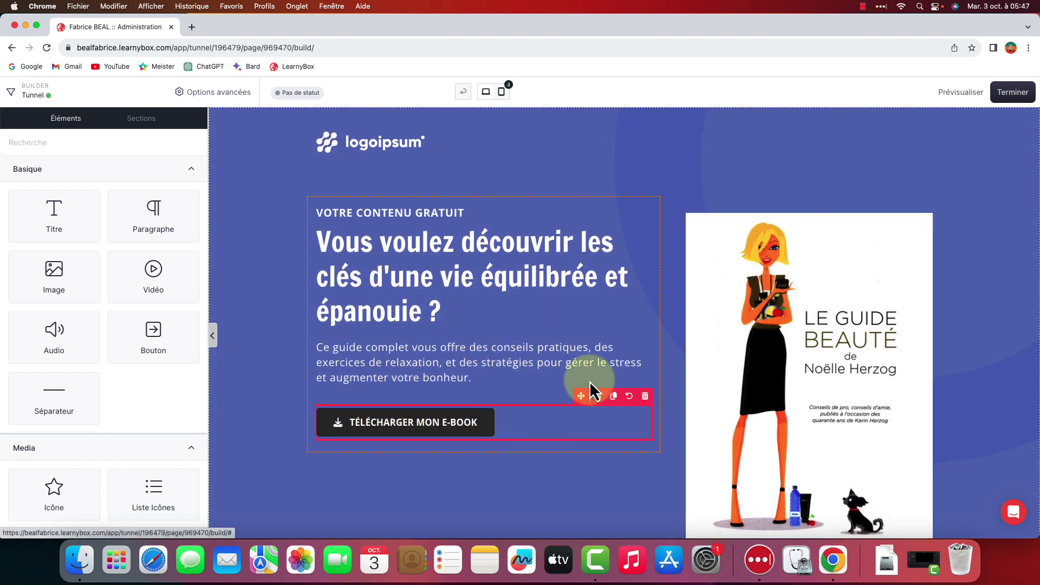
pyautogui.click(447, 247)
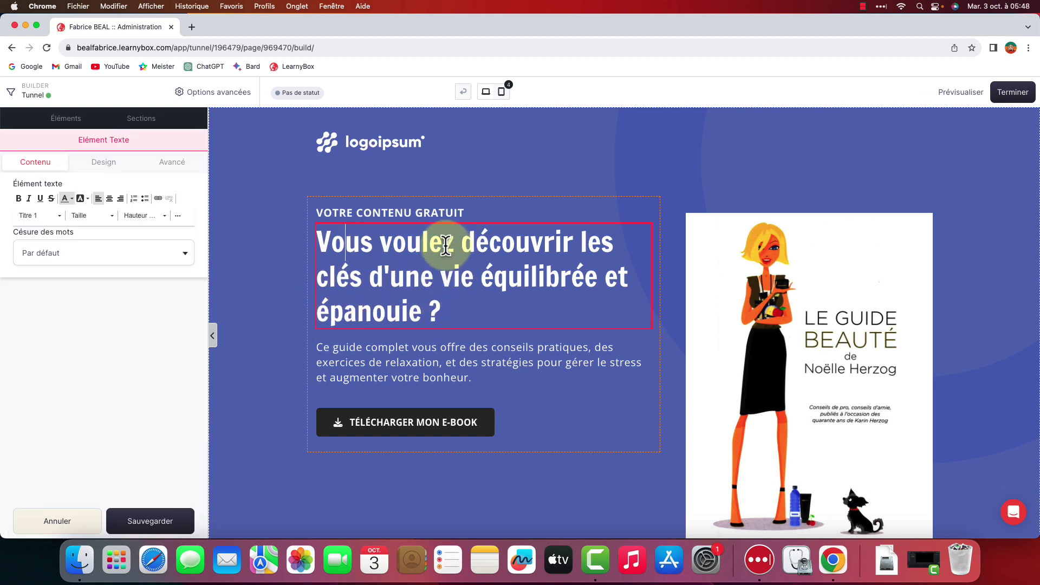
pyautogui.press('Right')
pyautogui.press('Right')
pyautogui.press('Right')
pyautogui.press('Delete')
pyautogui.press('Delete')
pyautogui.press('Delete')
pyautogui.press('Delete')
pyautogui.press('Delete')
pyautogui.press('Delete')
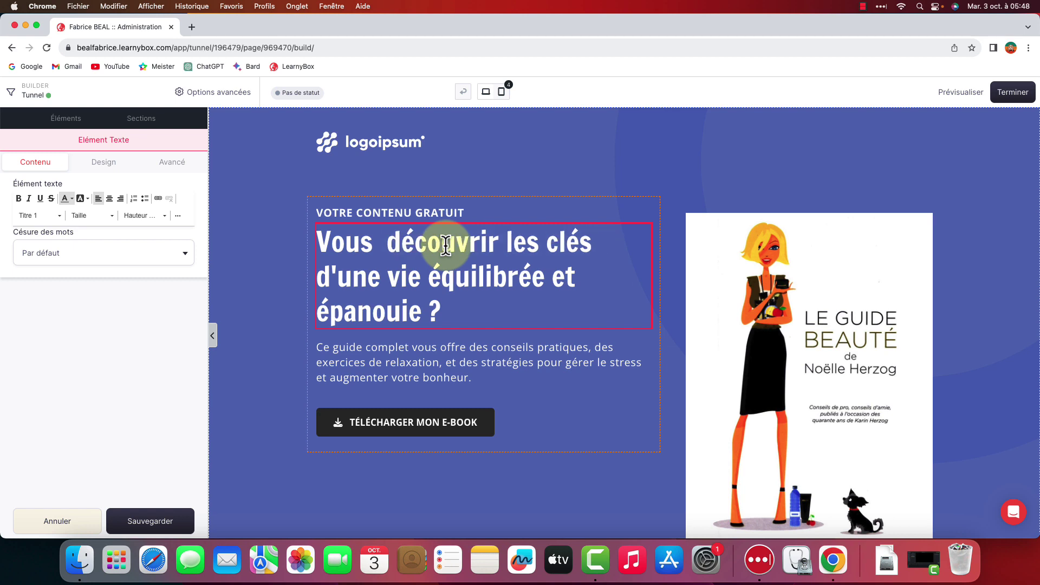
pyautogui.write('changer')
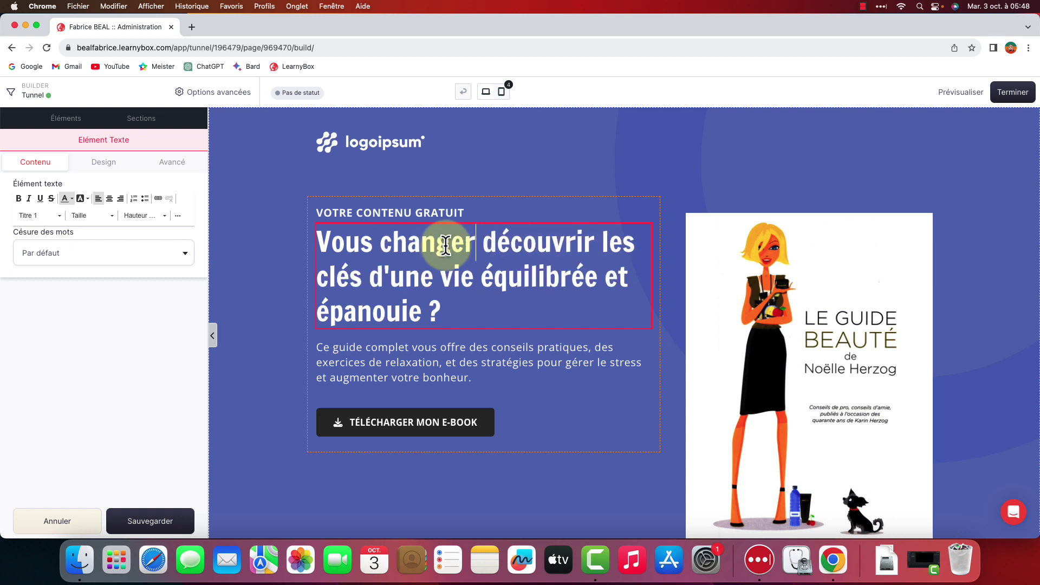
pyautogui.click(496, 160)
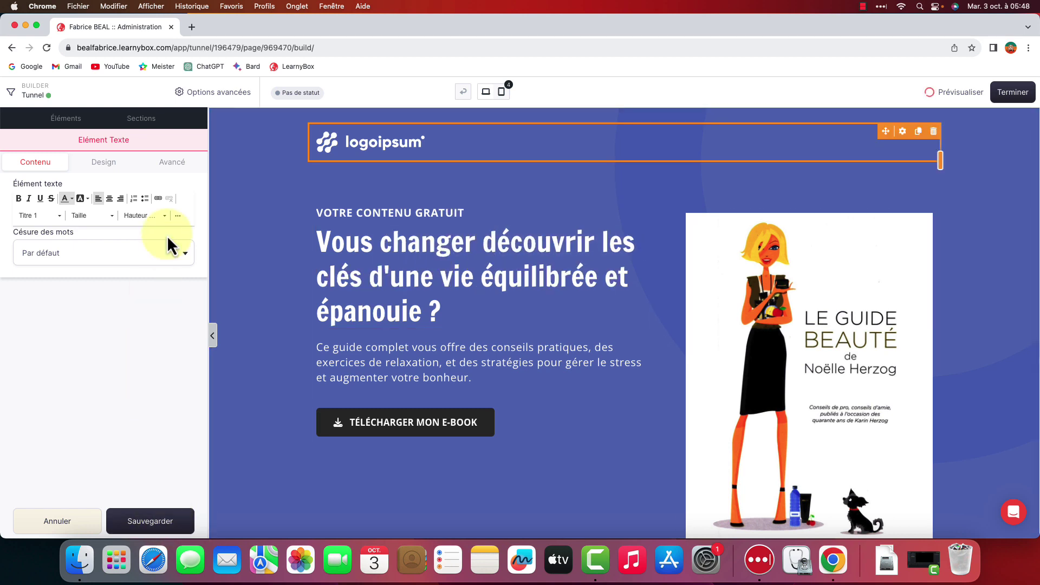
# Add a Titre element above the logo in the header column and select its placeholder sentence below "H1"
pyautogui.click(66, 119)
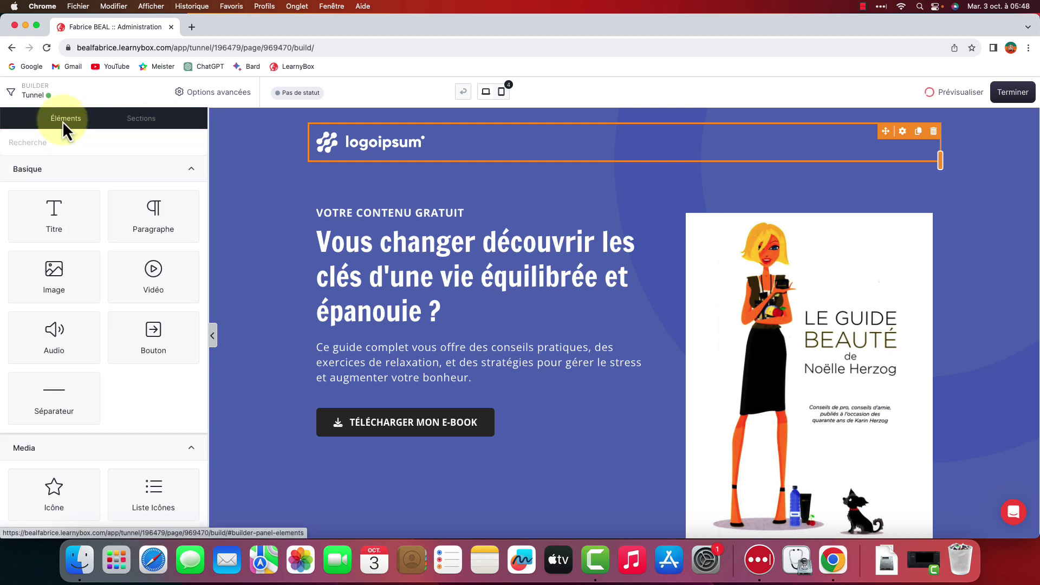
pyautogui.click(70, 119)
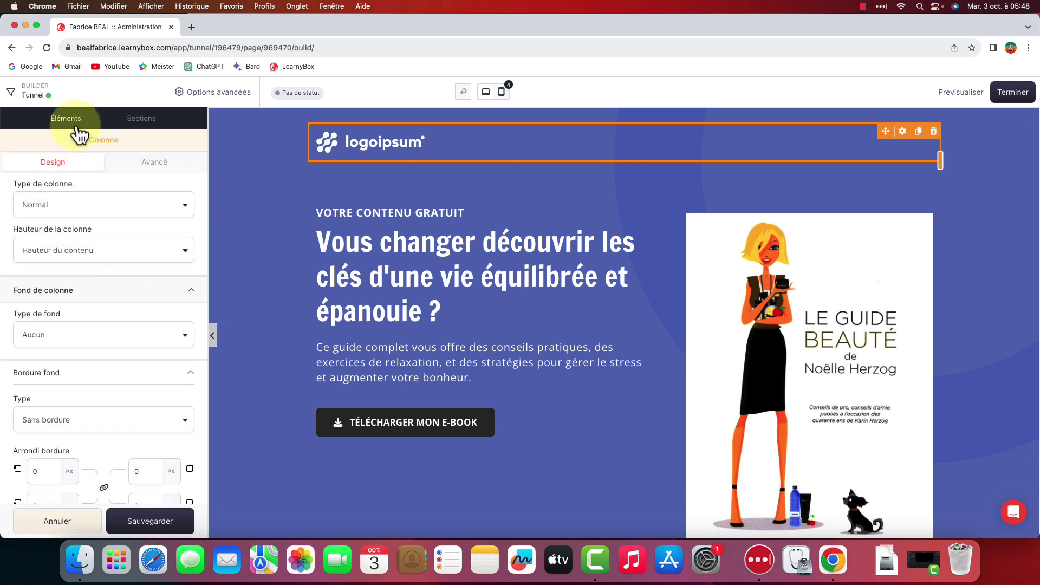
pyautogui.moveTo(58, 226); pyautogui.dragTo(531, 132)
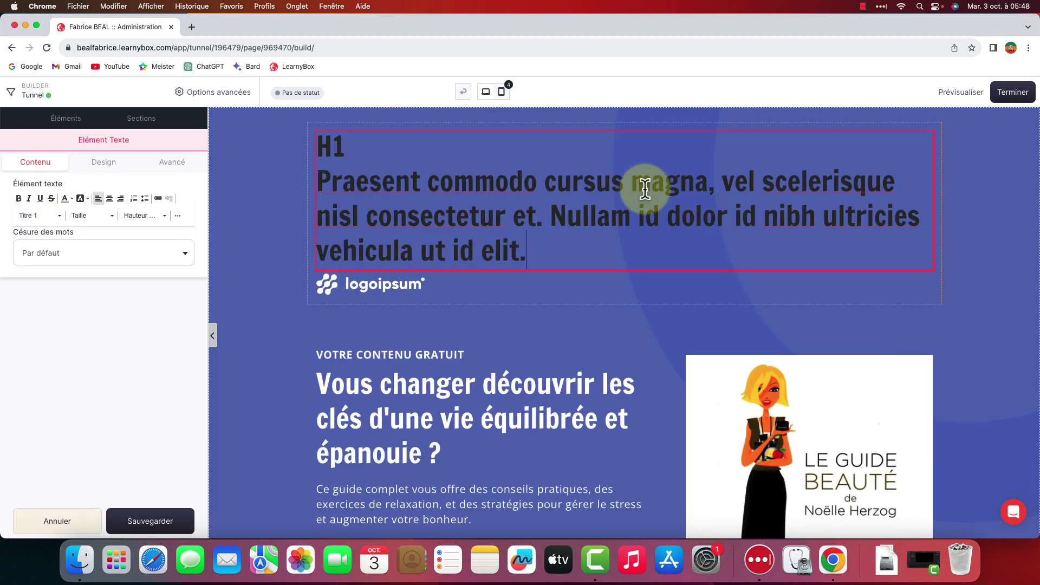
pyautogui.moveTo(526, 251); pyautogui.dragTo(343, 181)
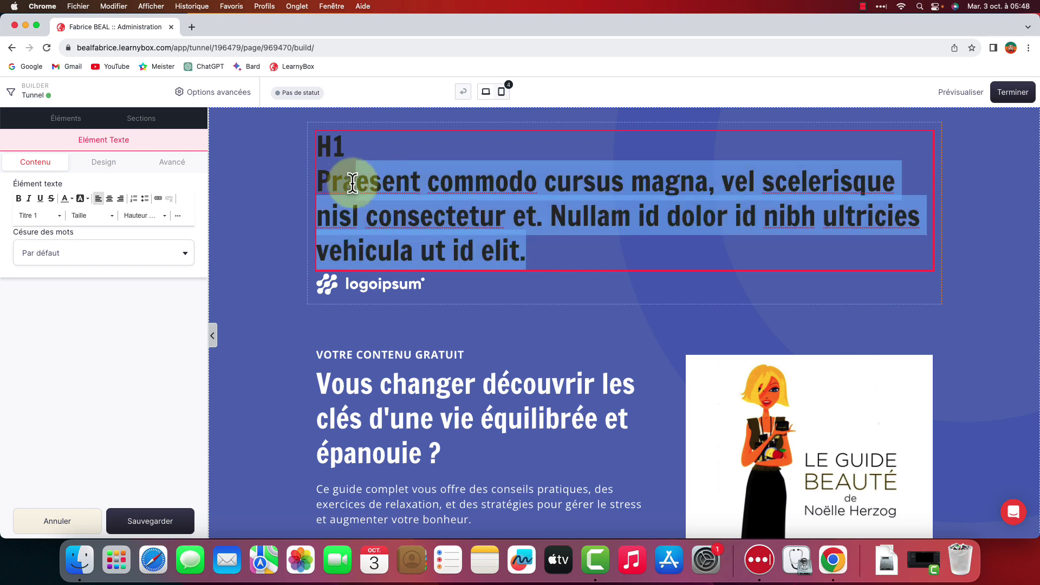
# Remove the beauty guide cover image from the Vidéo 2 page and finish editing the page
pyautogui.scroll(-4, 736, 336)
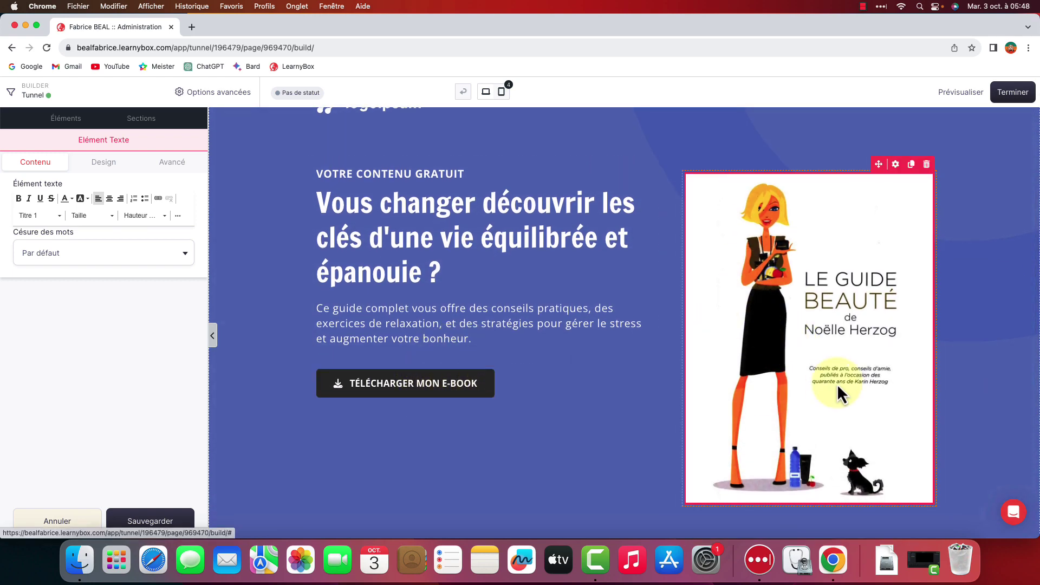
pyautogui.click(690, 328)
pyautogui.scroll(-3, 821, 320)
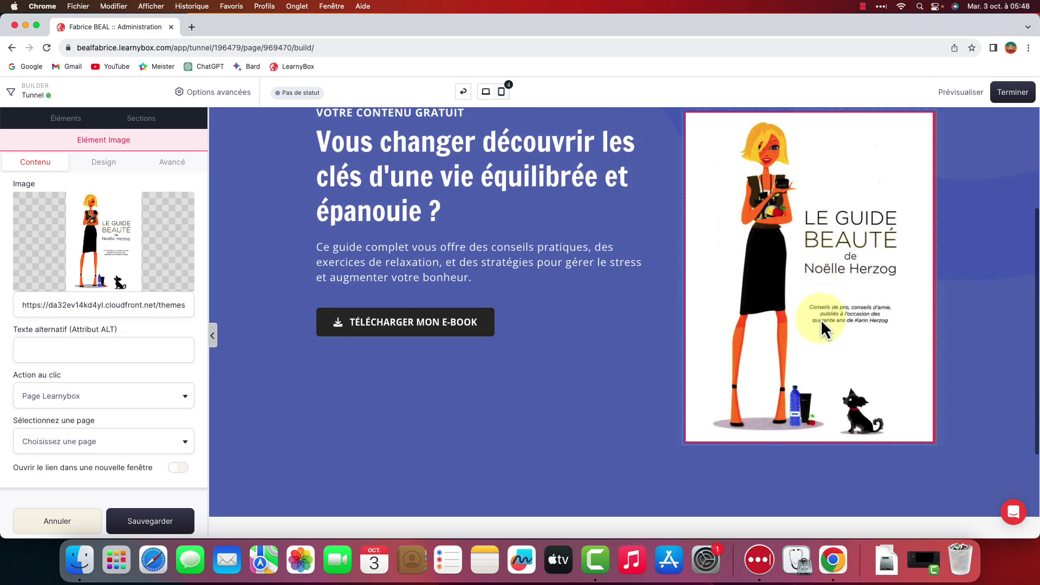
pyautogui.moveTo(181, 233)
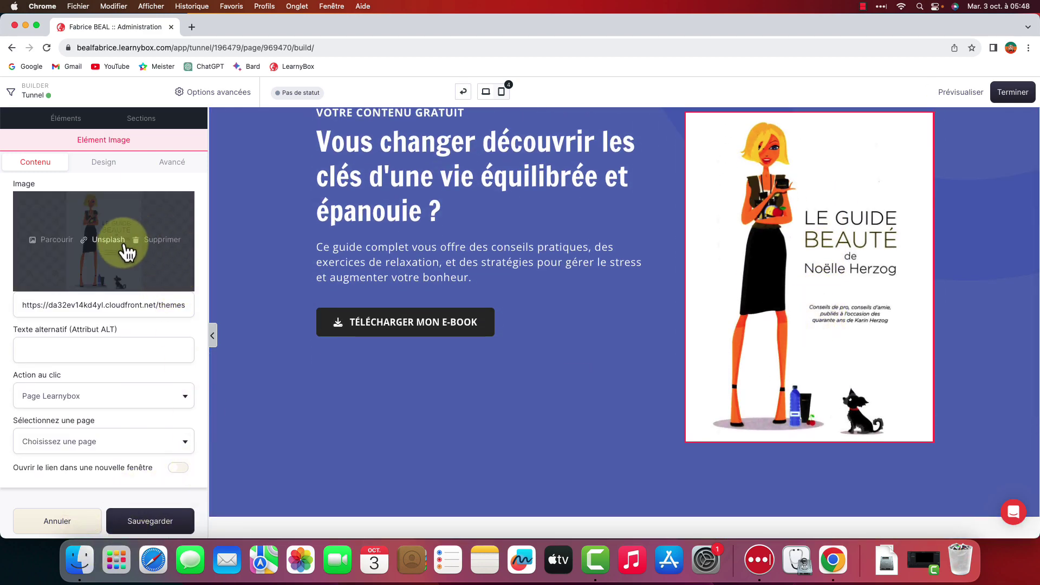
pyautogui.click(165, 240)
pyautogui.scroll(5, 599, 406)
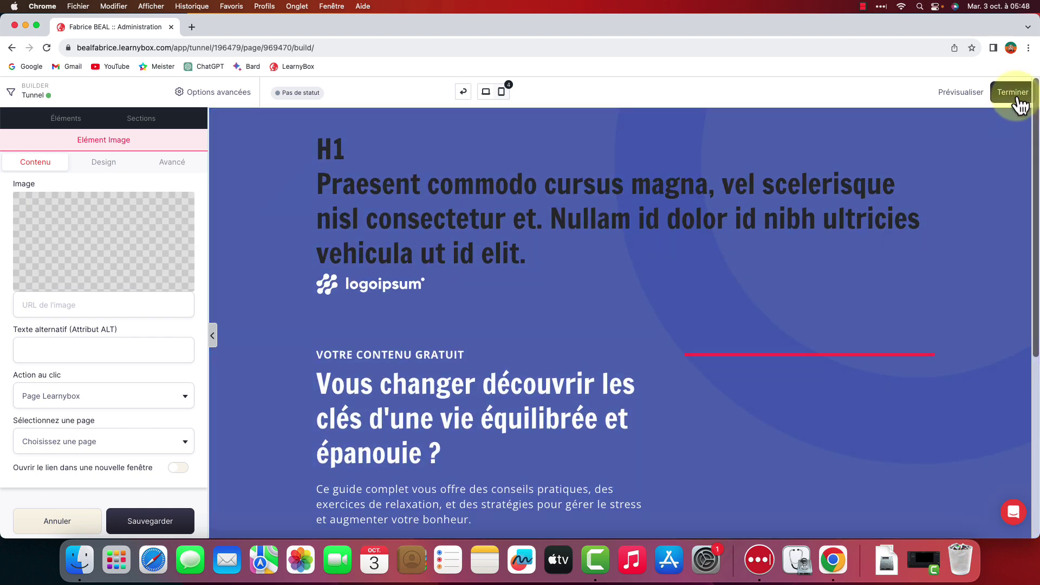
pyautogui.click(1021, 95)
# Open the Vente sales page in the builder and examine its headline, countdown, price and offer box
pyautogui.moveTo(680, 439)
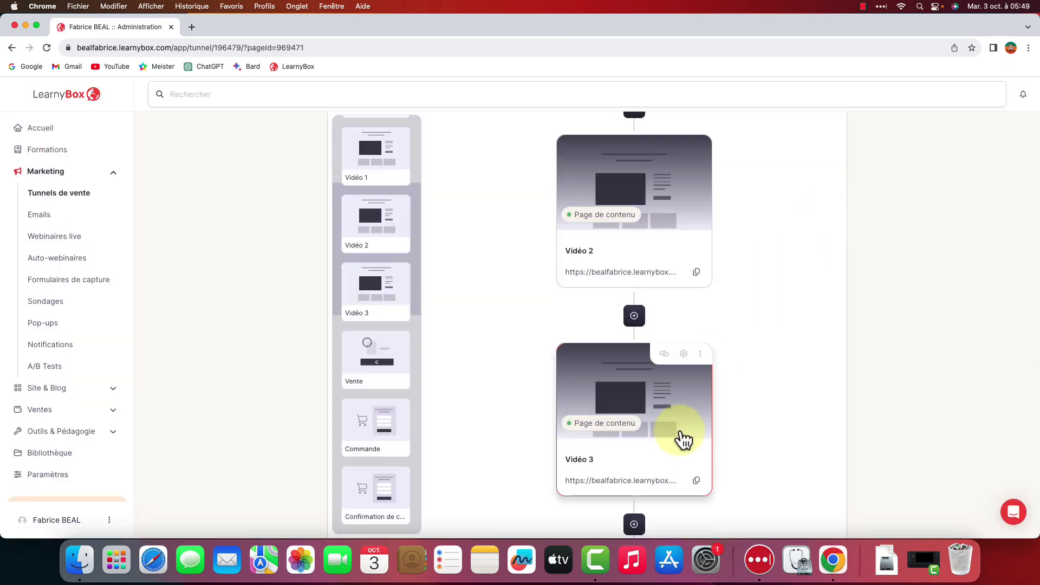
pyautogui.scroll(-5, 680, 427)
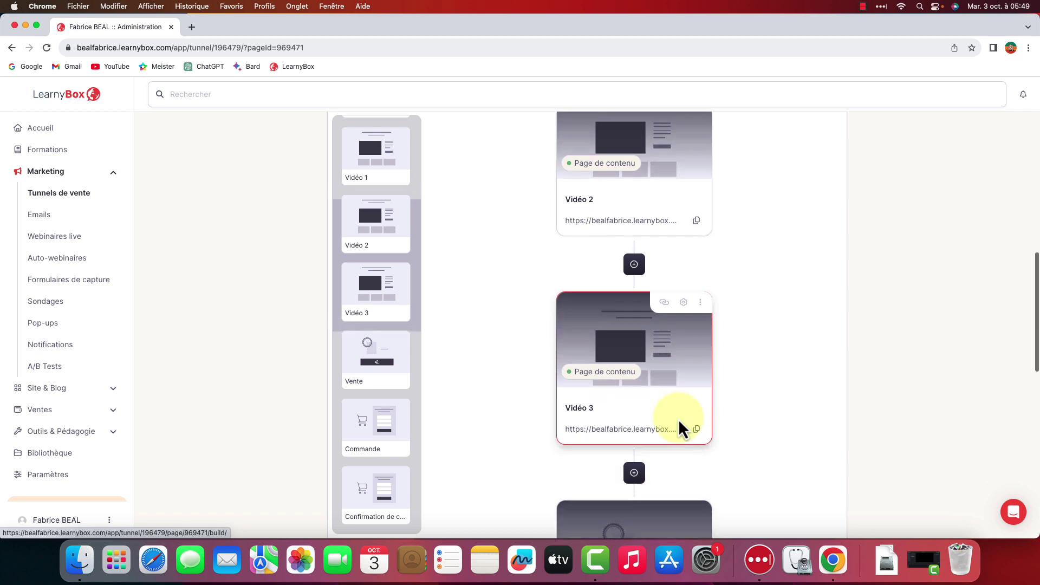
pyautogui.scroll(-1, 720, 418)
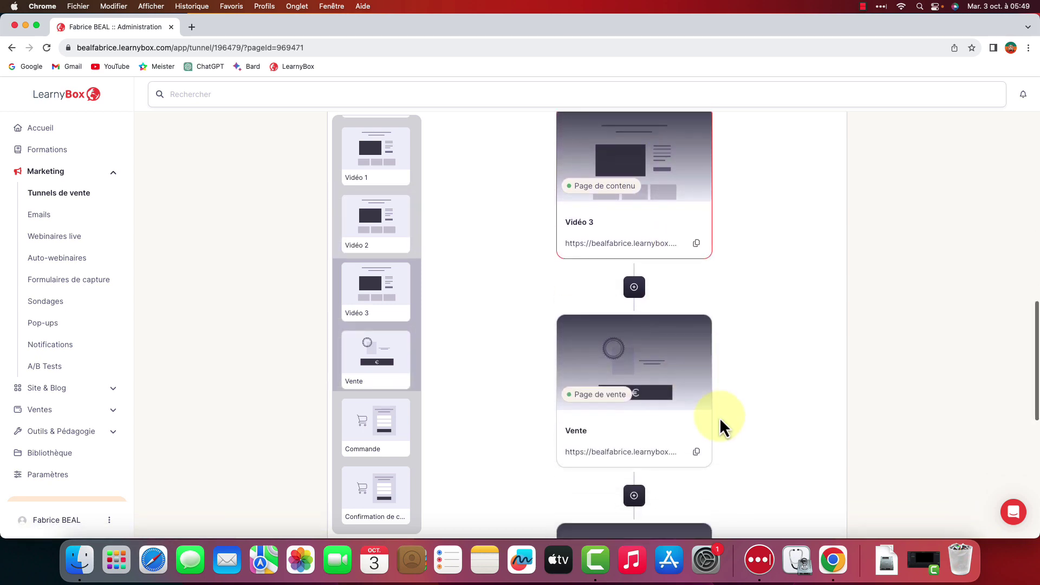
pyautogui.click(691, 385)
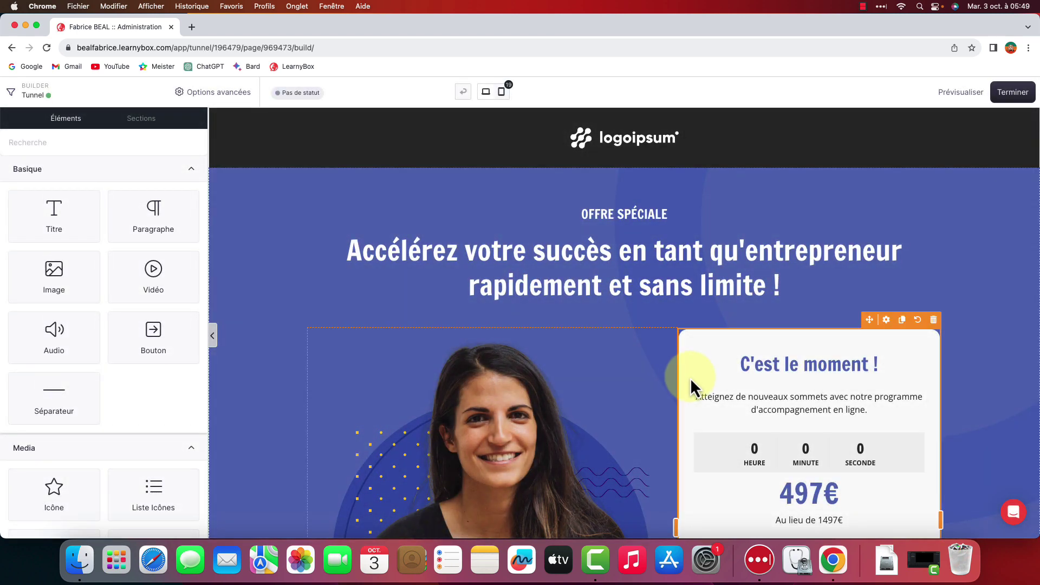
pyautogui.scroll(-3, 840, 391)
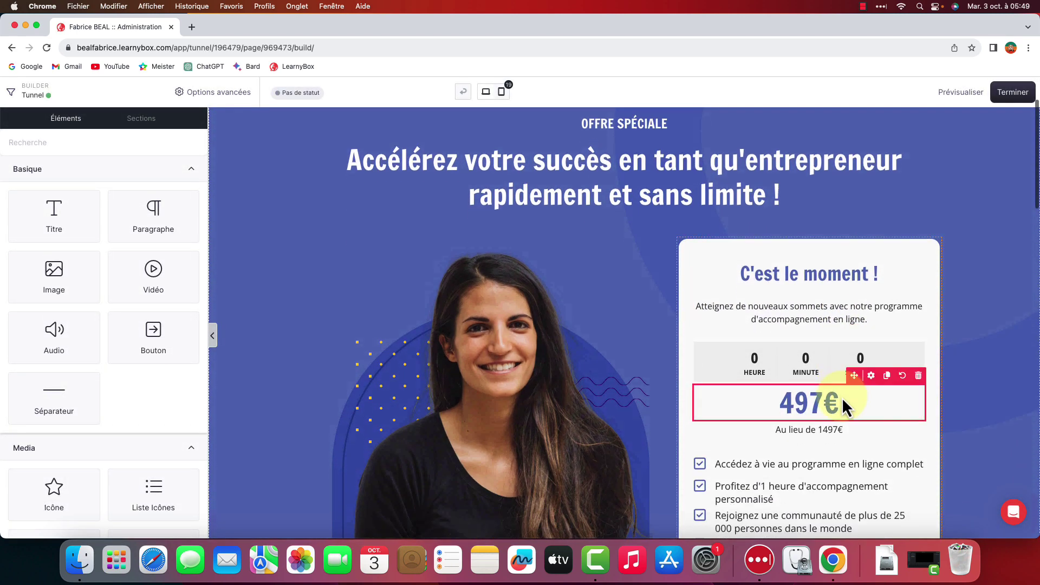
pyautogui.scroll(2, 834, 401)
pyautogui.scroll(-3, 833, 404)
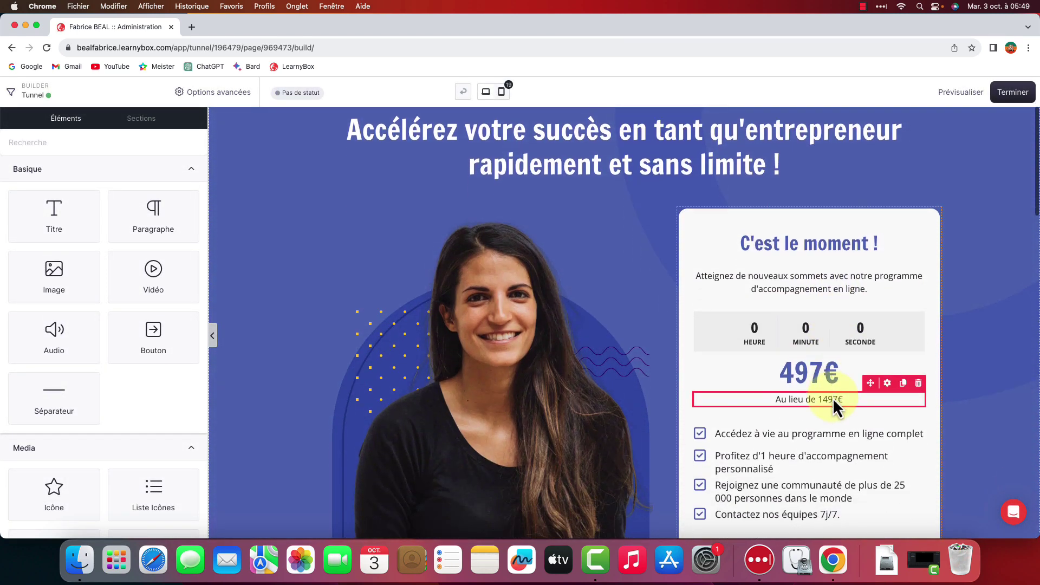
pyautogui.scroll(-8, 833, 401)
pyautogui.scroll(10, 534, 260)
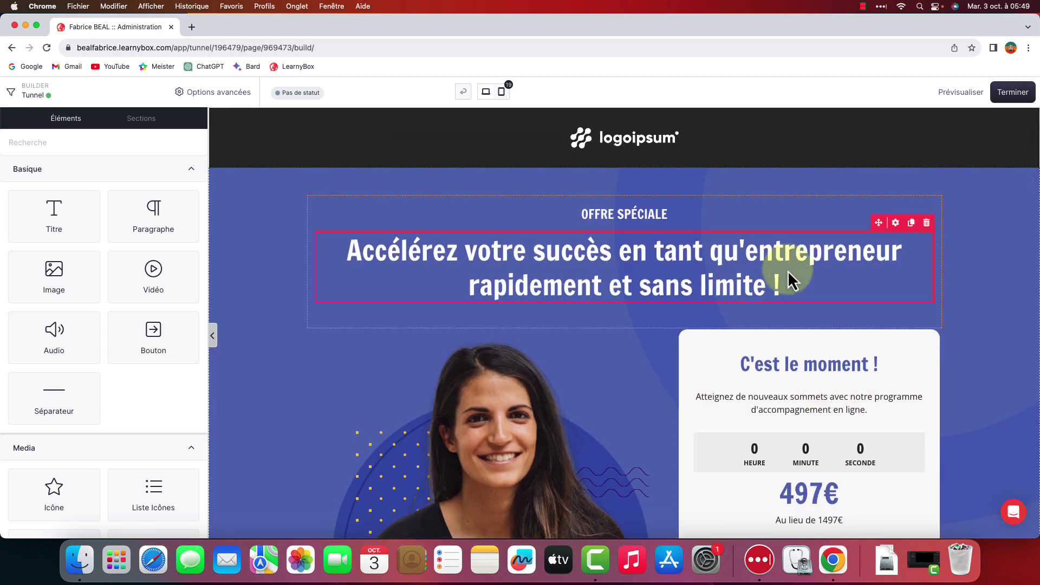
pyautogui.scroll(-6, 788, 271)
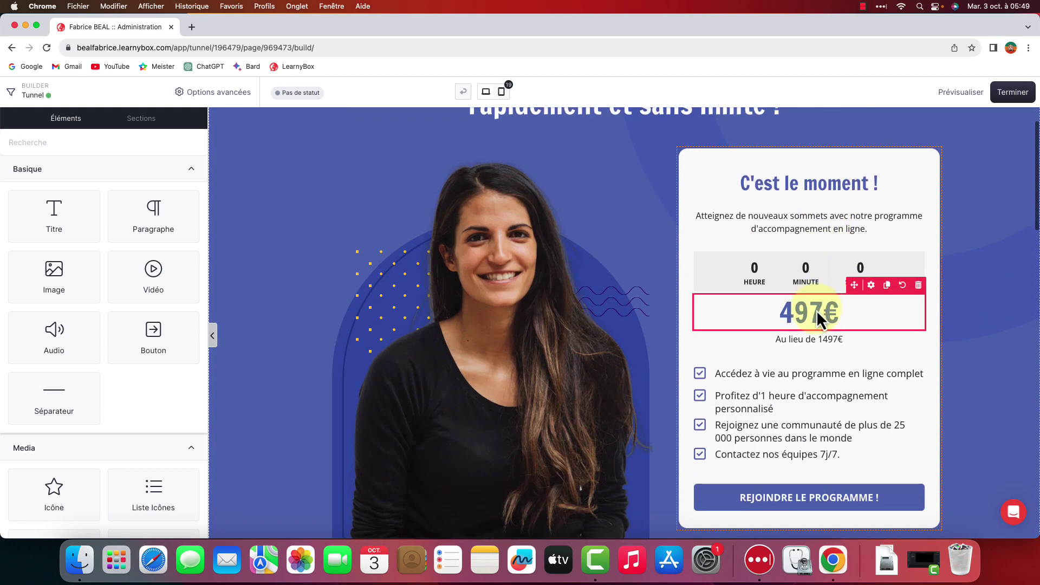
# Set the sales page's offer price to 57€ and its "Au lieu de" price to 97€, and finish editing the page
pyautogui.click(808, 324)
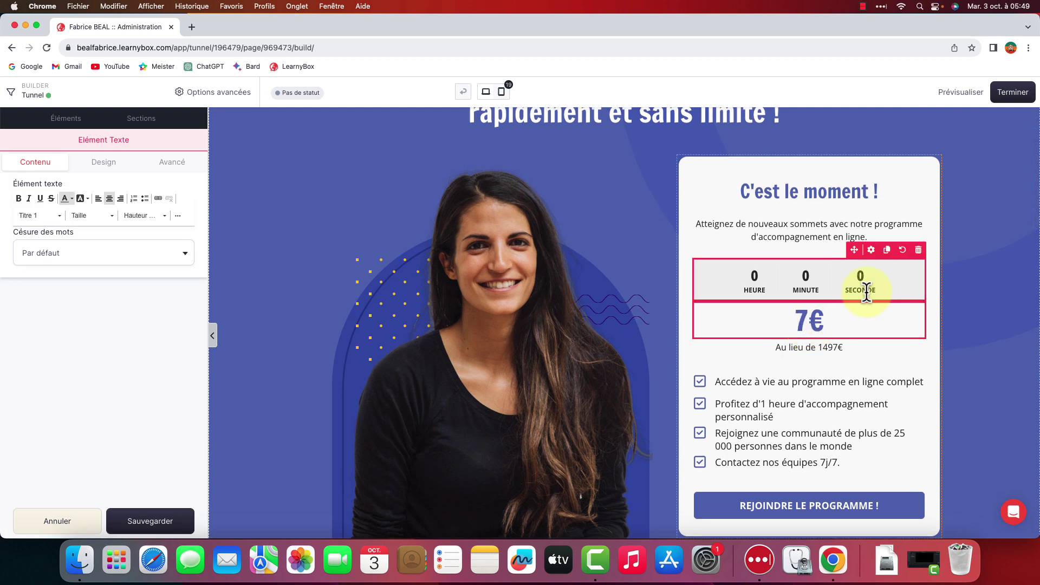
pyautogui.click(826, 350)
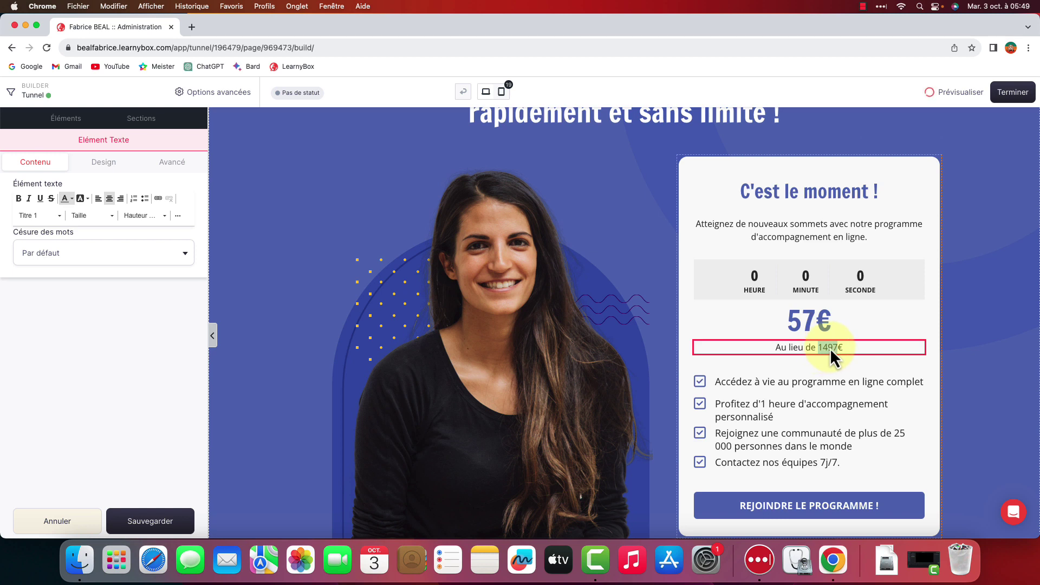
pyautogui.scroll(-1, 832, 346)
pyautogui.press('BackSpace')
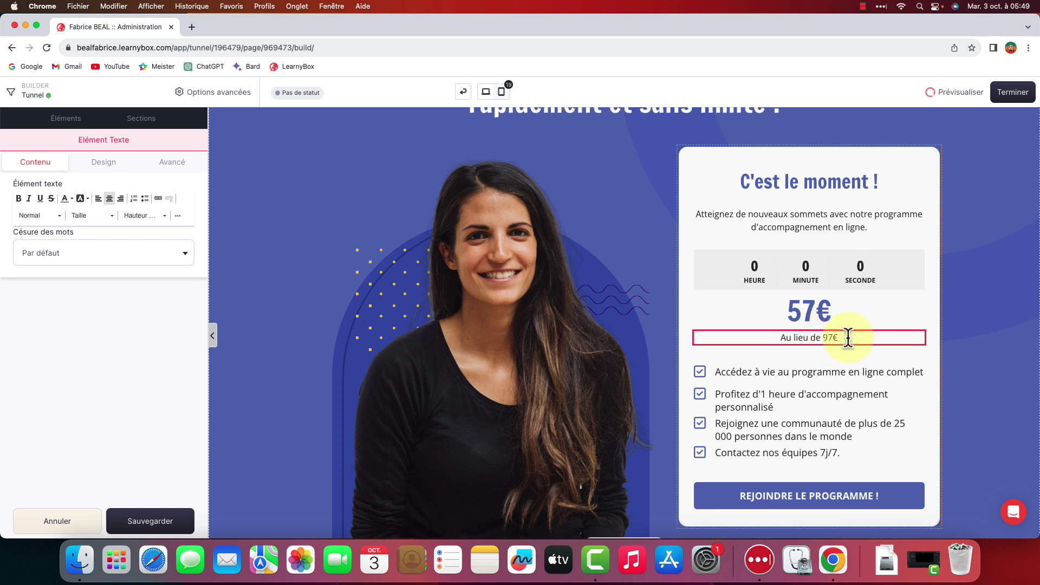
pyautogui.click(953, 343)
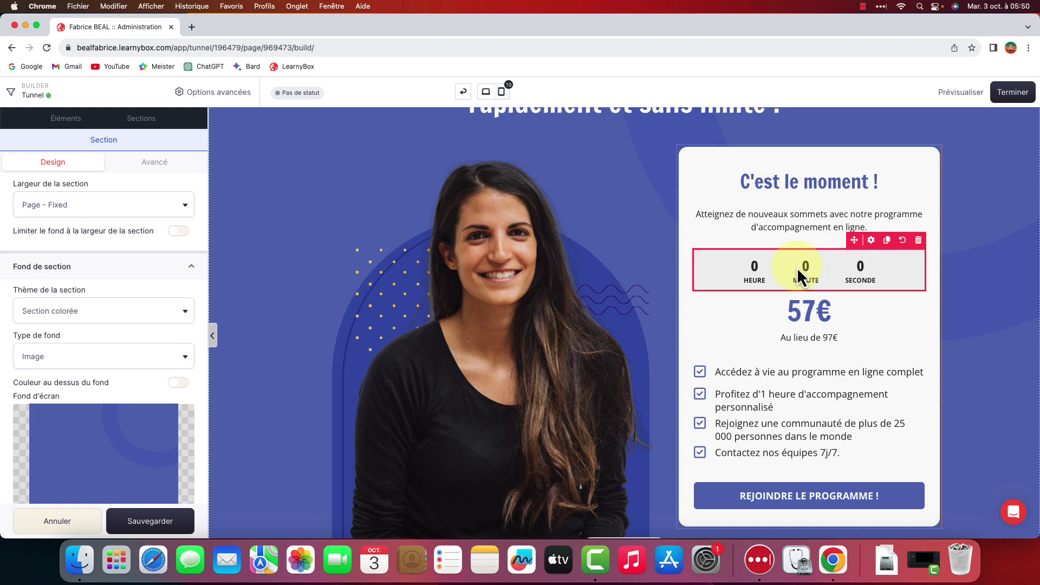
pyautogui.scroll(-20, 847, 327)
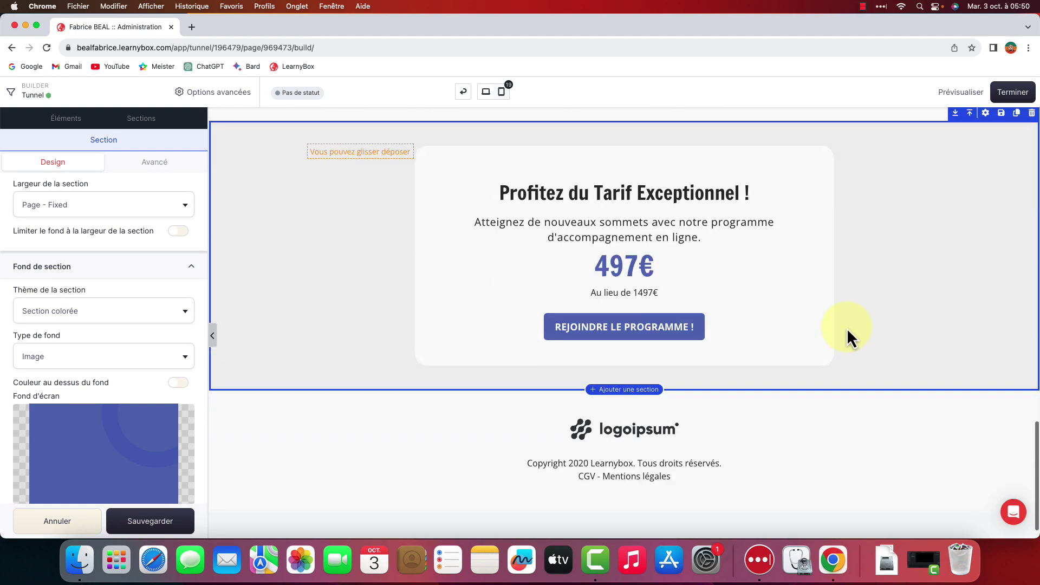
pyautogui.scroll(15, 847, 327)
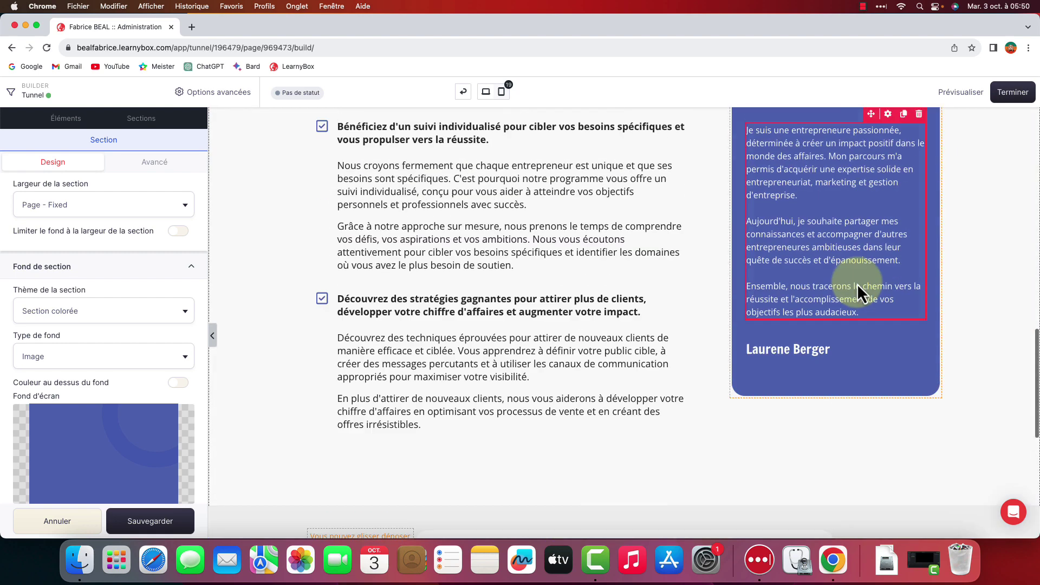
pyautogui.click(1013, 92)
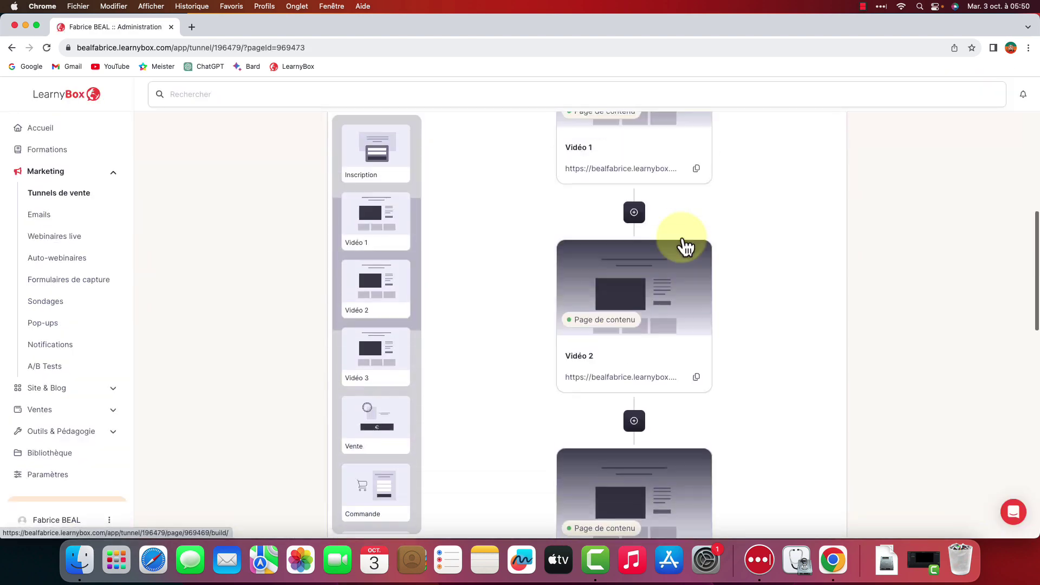
# Open the Commande page in the builder, examine its order summary and registration header, and leave the builder
pyautogui.scroll(-12, 684, 249)
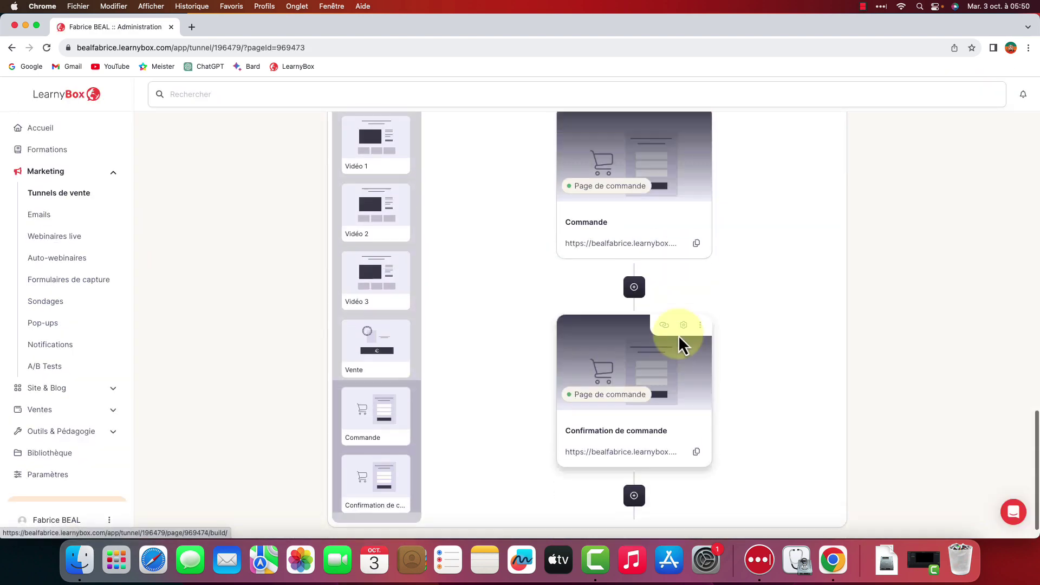
pyautogui.scroll(3, 681, 344)
pyautogui.click(702, 344)
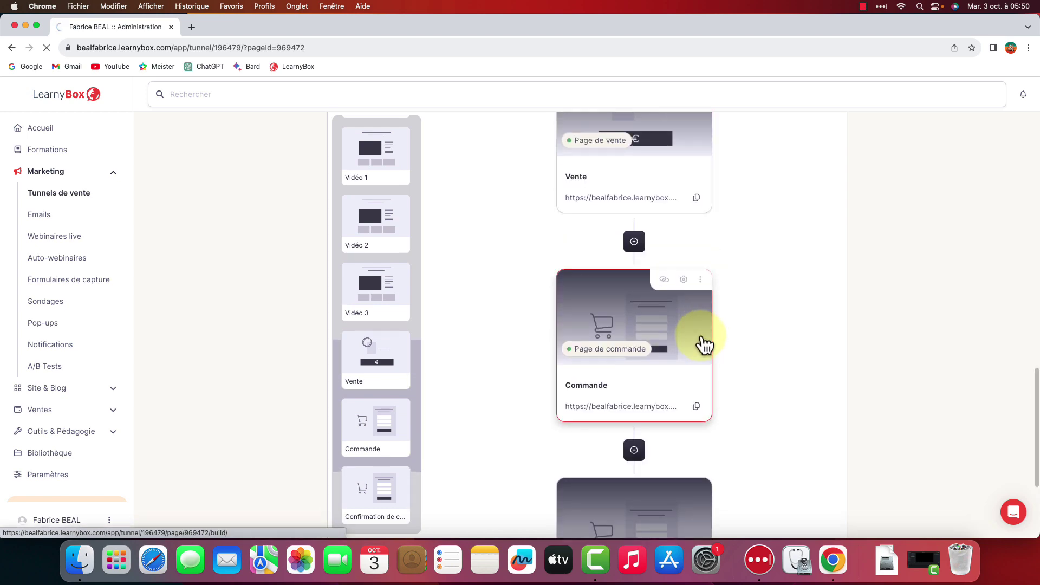
pyautogui.scroll(-2, 601, 368)
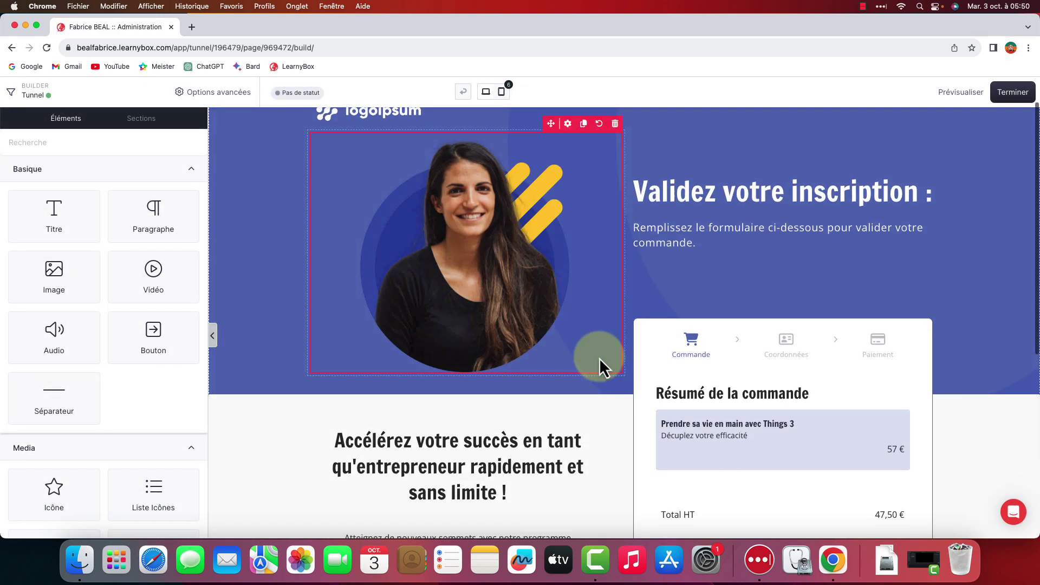
pyautogui.scroll(-5, 599, 358)
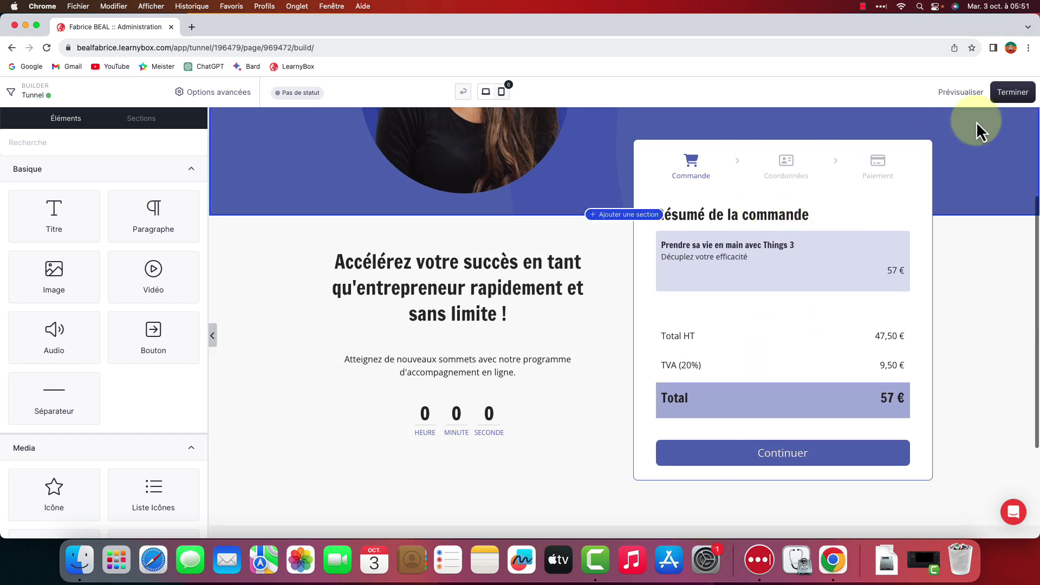
pyautogui.scroll(4, 826, 339)
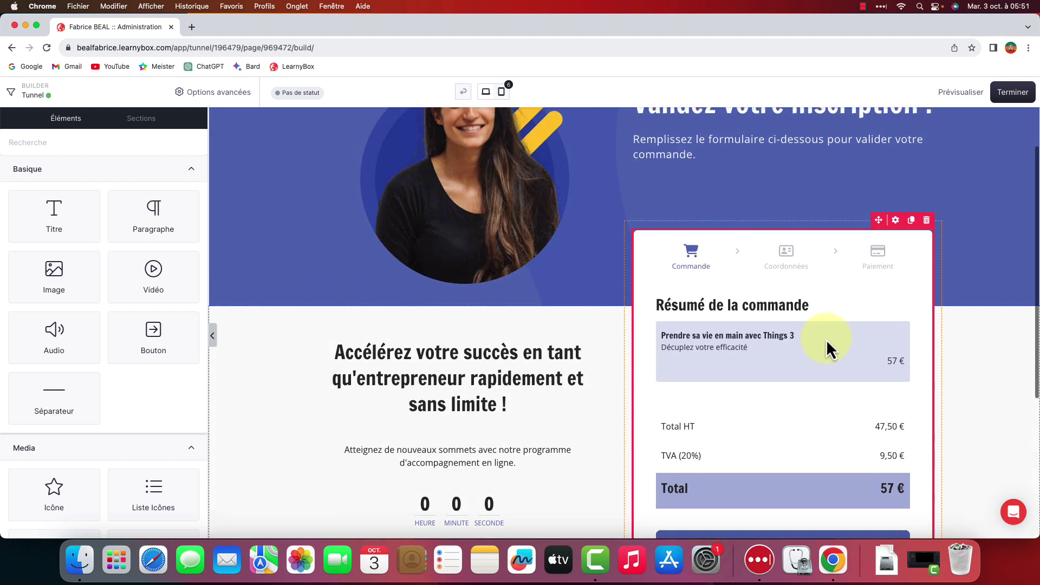
pyautogui.scroll(2, 824, 340)
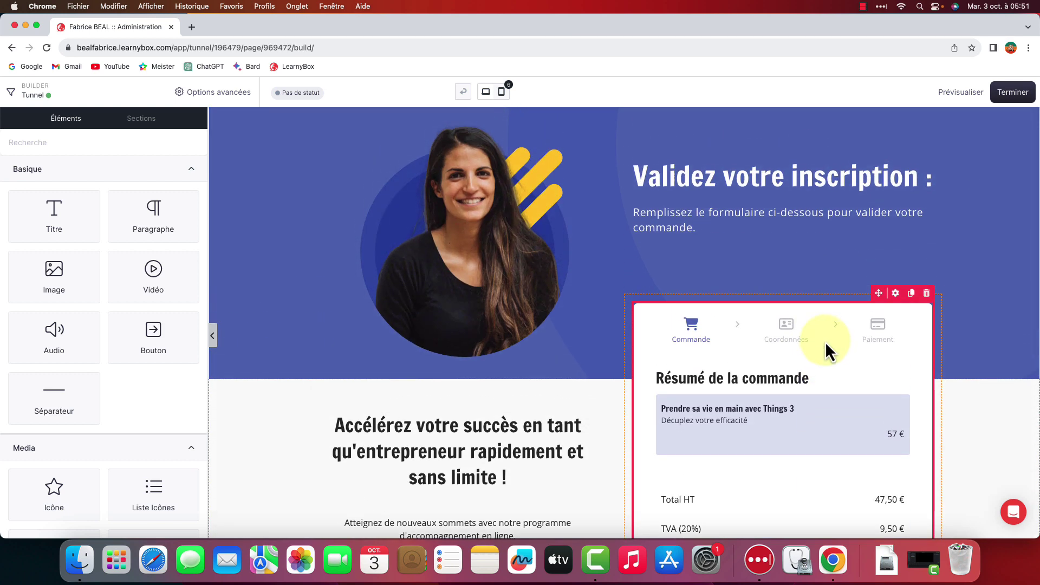
pyautogui.click(1012, 92)
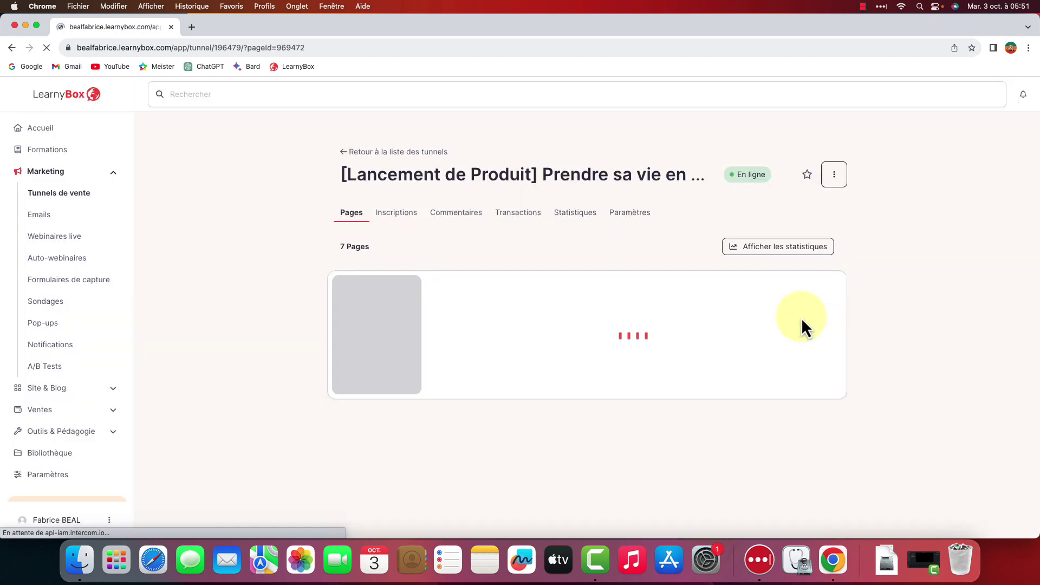
# Open the Confirmation de commande page, review its thank-you message, and leave the builder
pyautogui.scroll(-1, 780, 320)
pyautogui.click(692, 331)
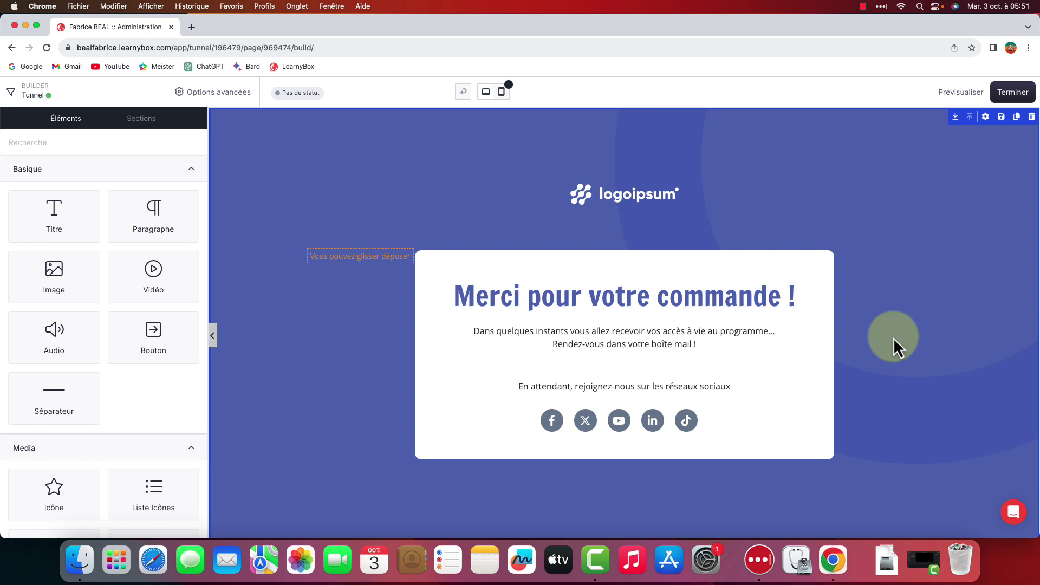
pyautogui.click(1018, 93)
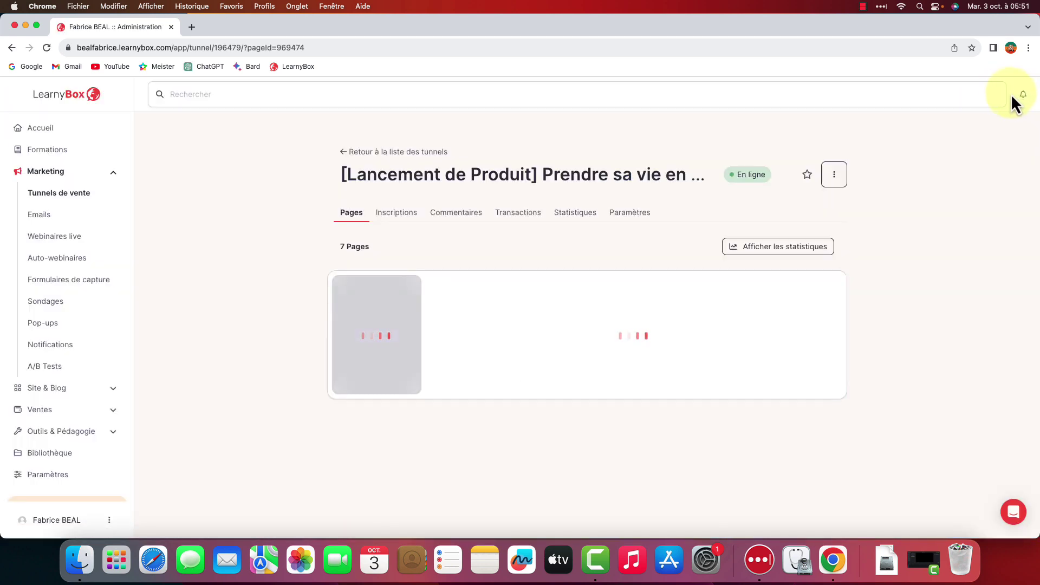
# Open the email sequences list and examine the "Prendre sa vie en main avec Things 3" sequences and the Prospects sequence's options
pyautogui.click(45, 217)
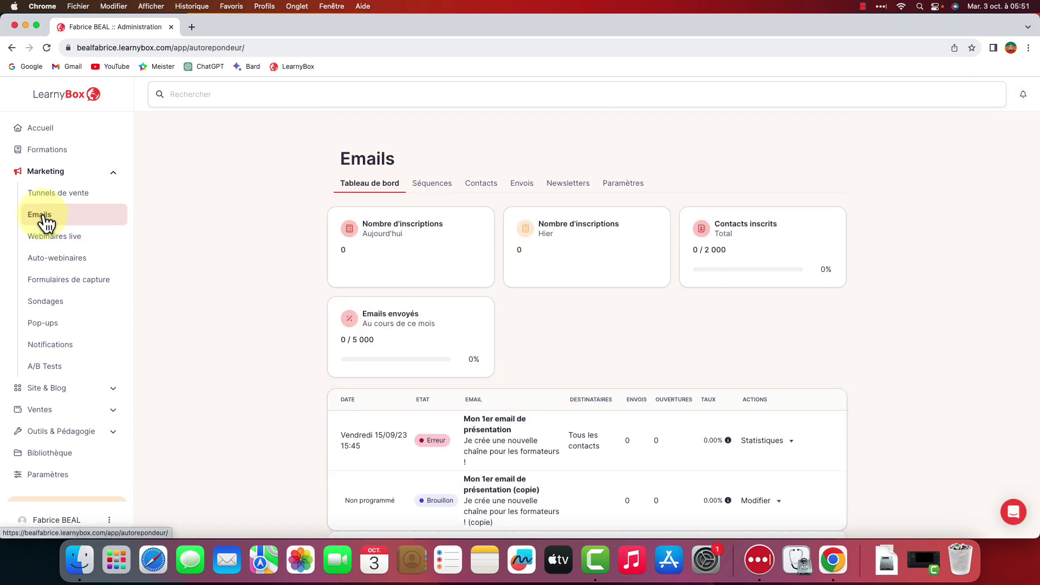
pyautogui.click(430, 186)
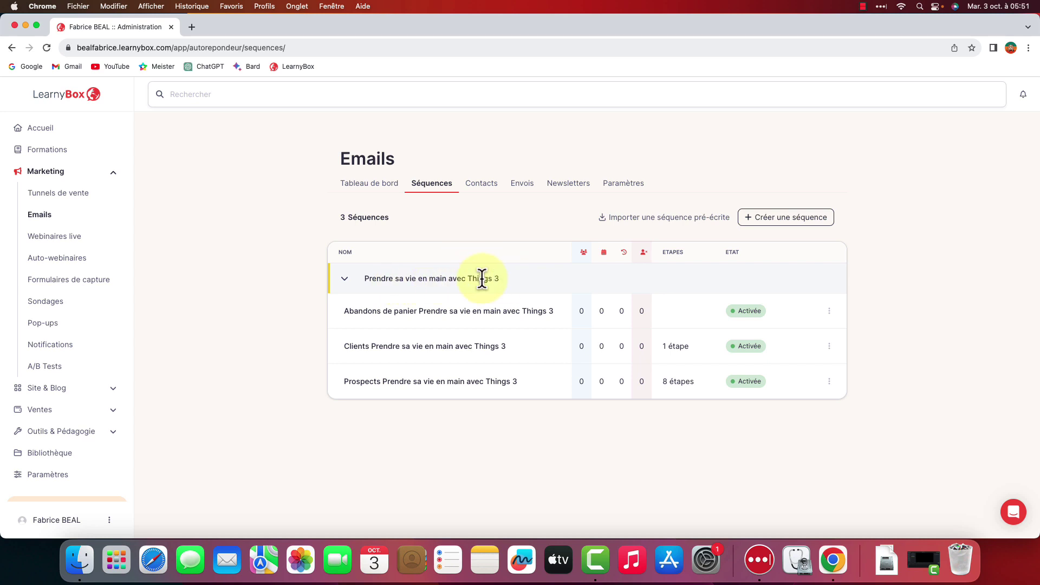
pyautogui.moveTo(481, 279); pyautogui.dragTo(368, 278)
pyautogui.click(343, 279)
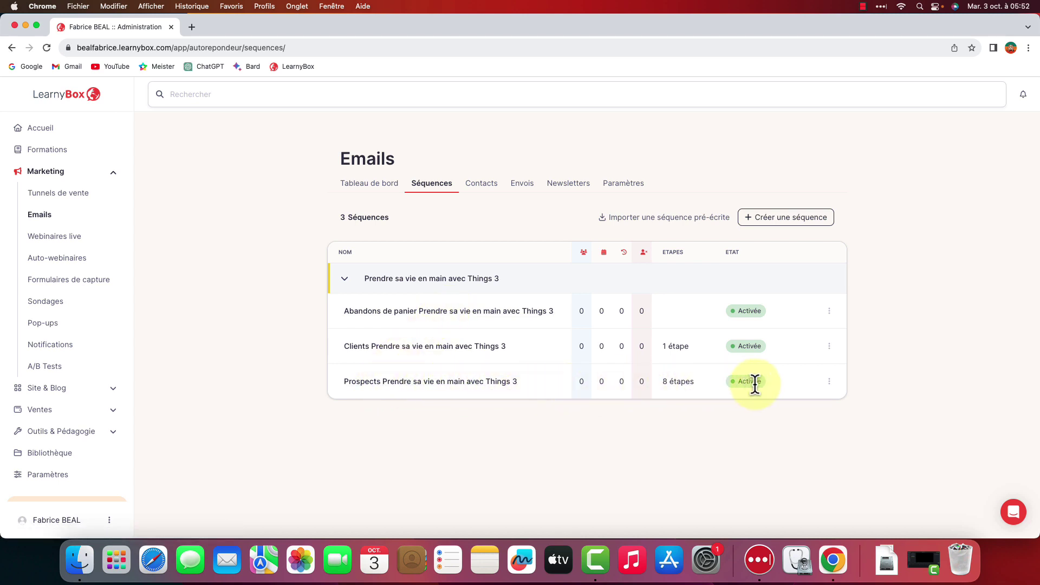
pyautogui.click(830, 384)
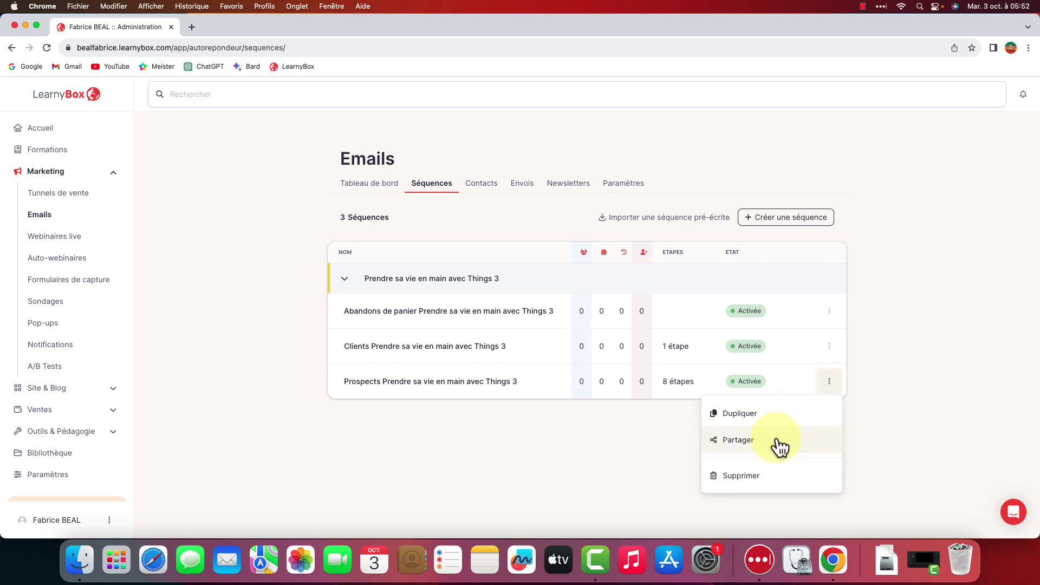
# Open the Prospects sequence and examine the content of its scheduled emails from Jour 0 to Jour 9
pyautogui.click(491, 382)
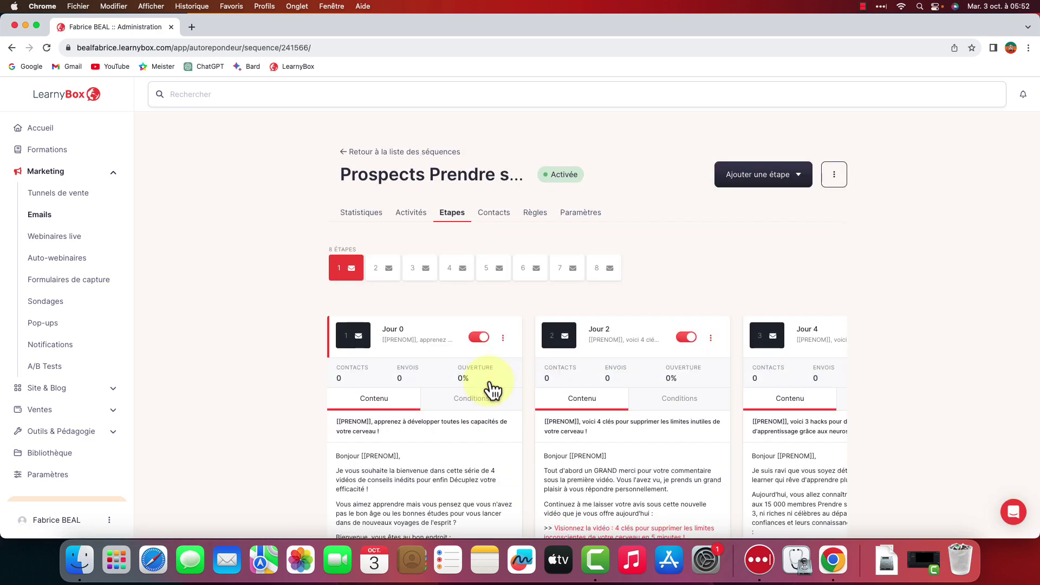
pyautogui.scroll(-3, 461, 314)
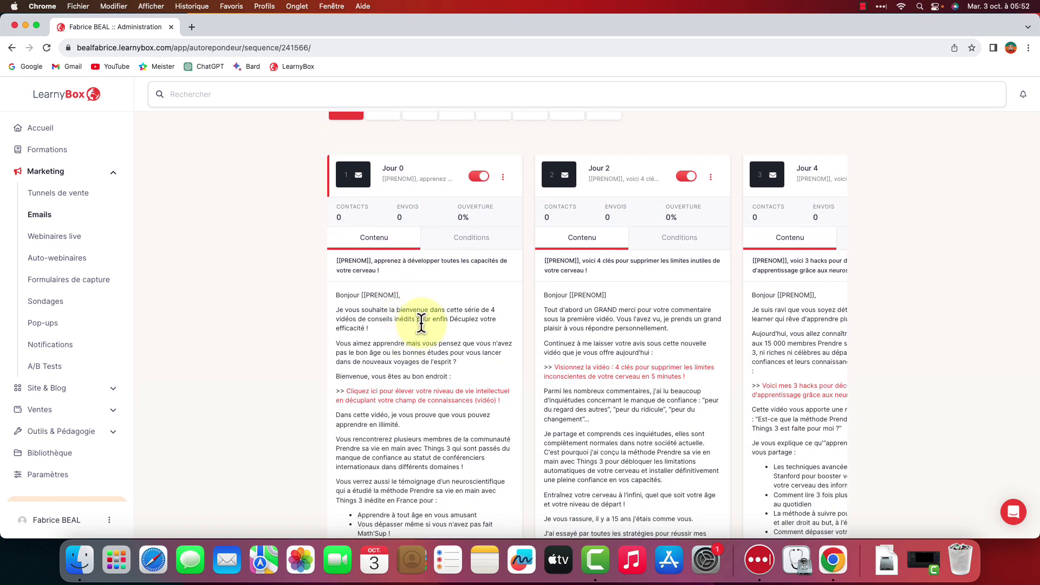
pyautogui.scroll(1, 631, 249)
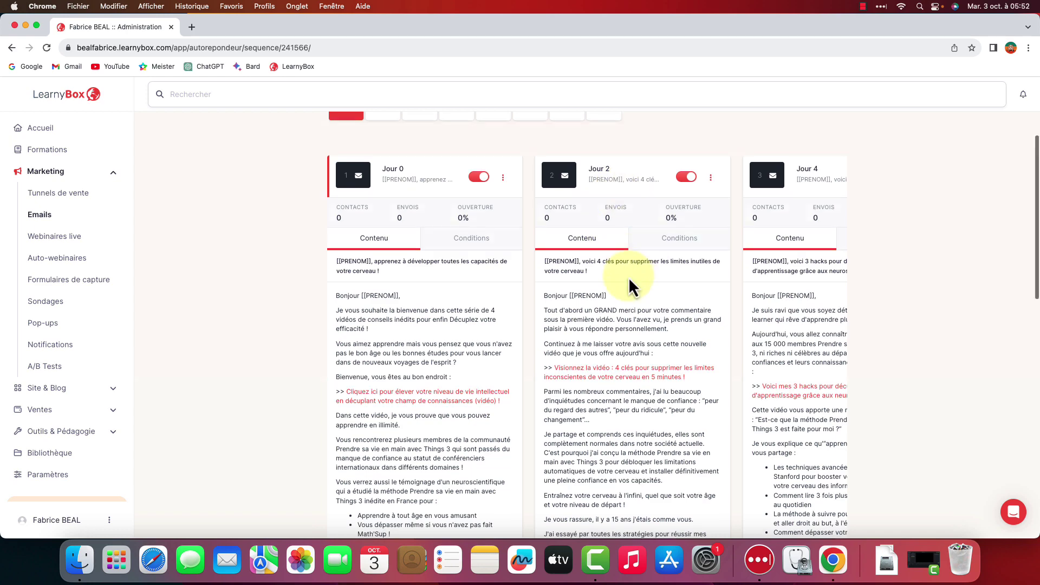
pyautogui.scroll(1, 629, 278)
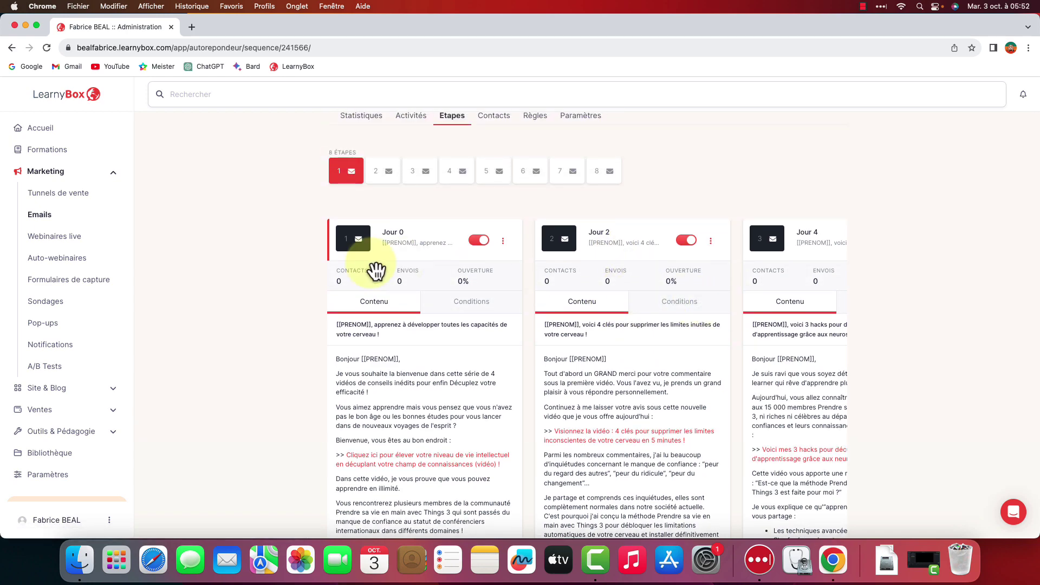
pyautogui.scroll(-1, 822, 292)
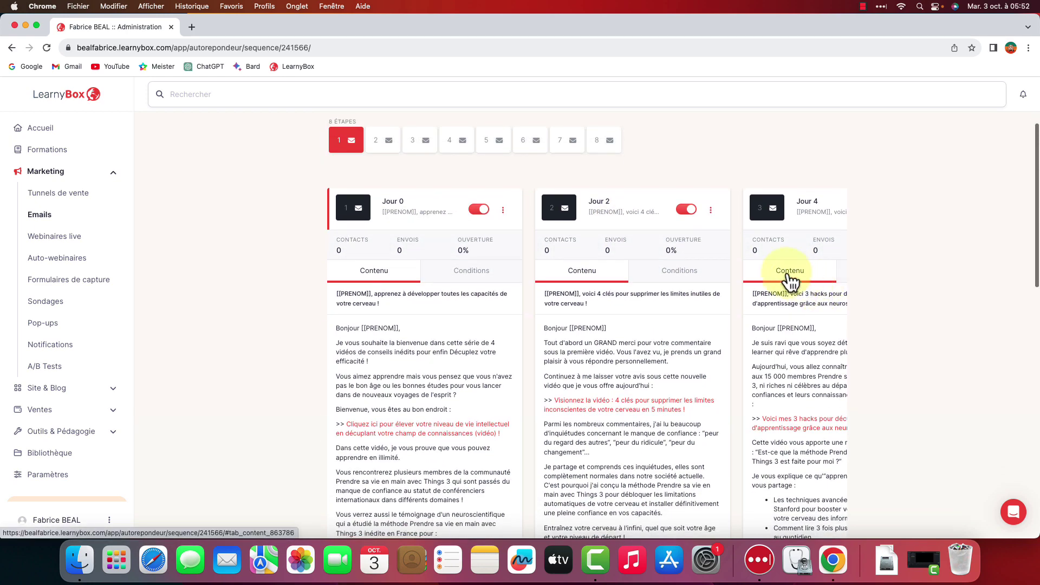
pyautogui.hscroll(6, 701, 243)
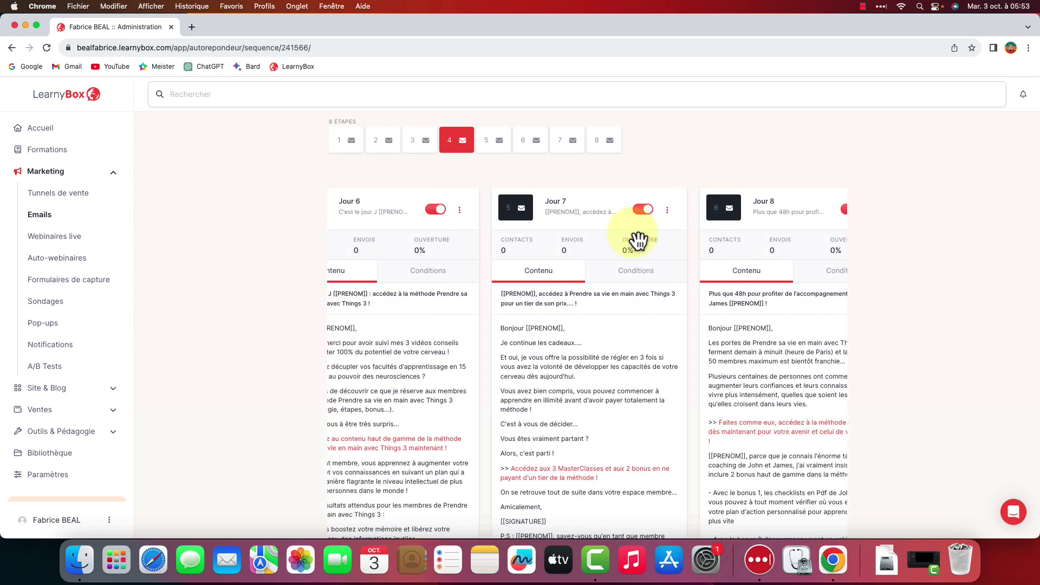
pyautogui.hscroll(2, 638, 240)
pyautogui.hscroll(2, 759, 248)
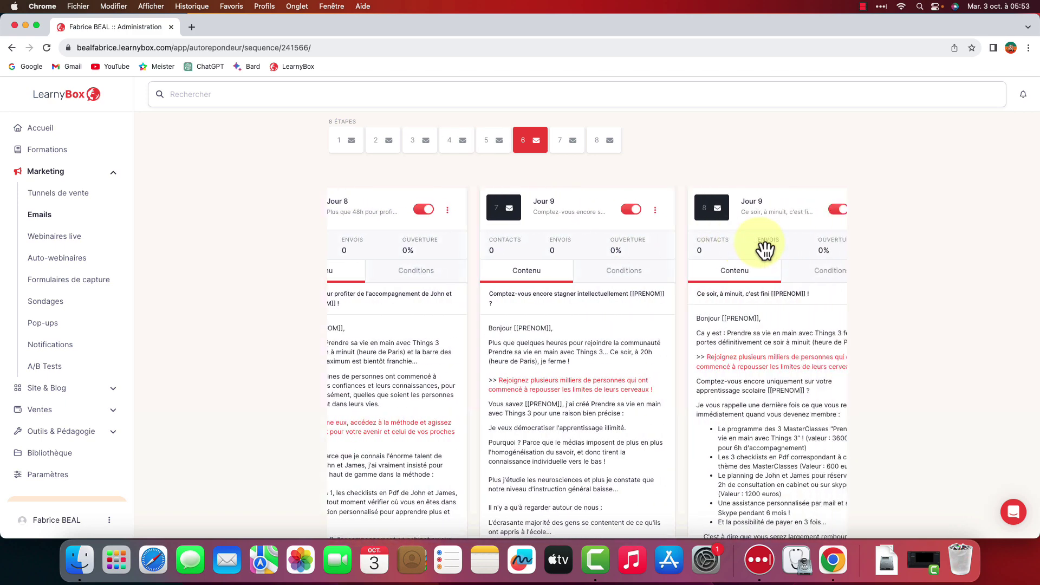
pyautogui.hscroll(1, 731, 271)
pyautogui.scroll(-3, 701, 287)
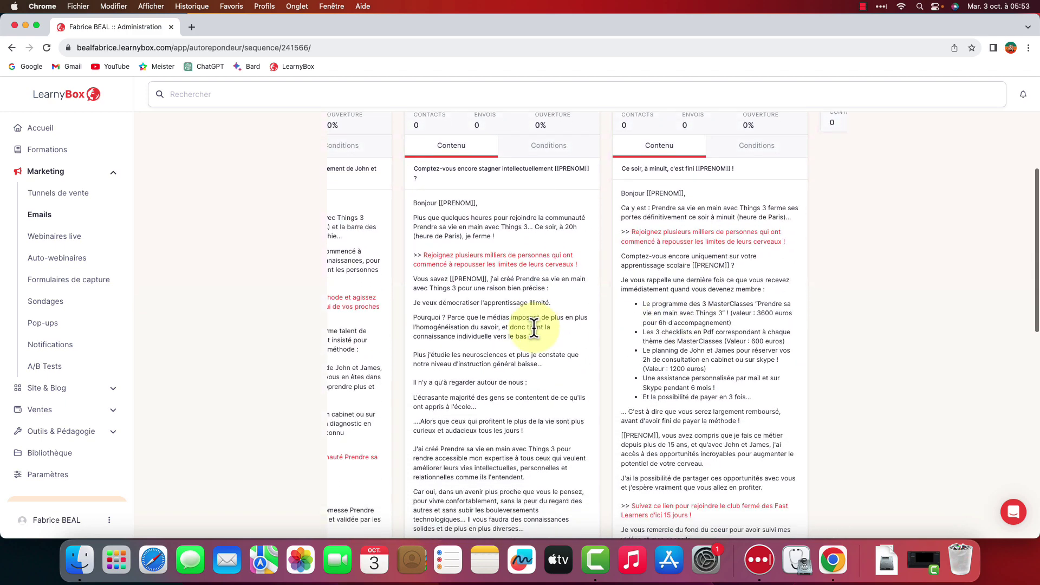
pyautogui.hscroll(-6, 533, 328)
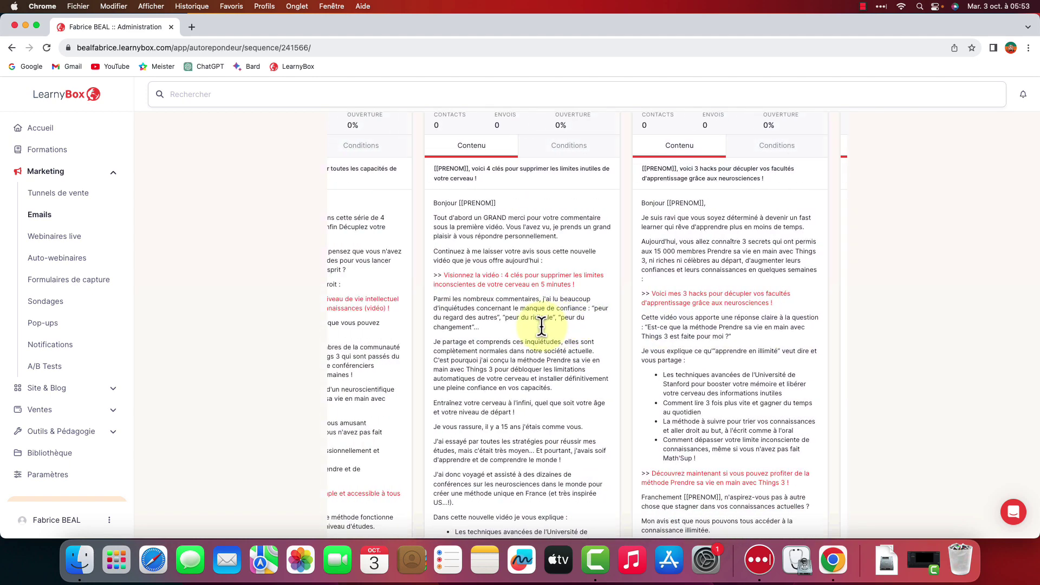
pyautogui.hscroll(-2, 542, 326)
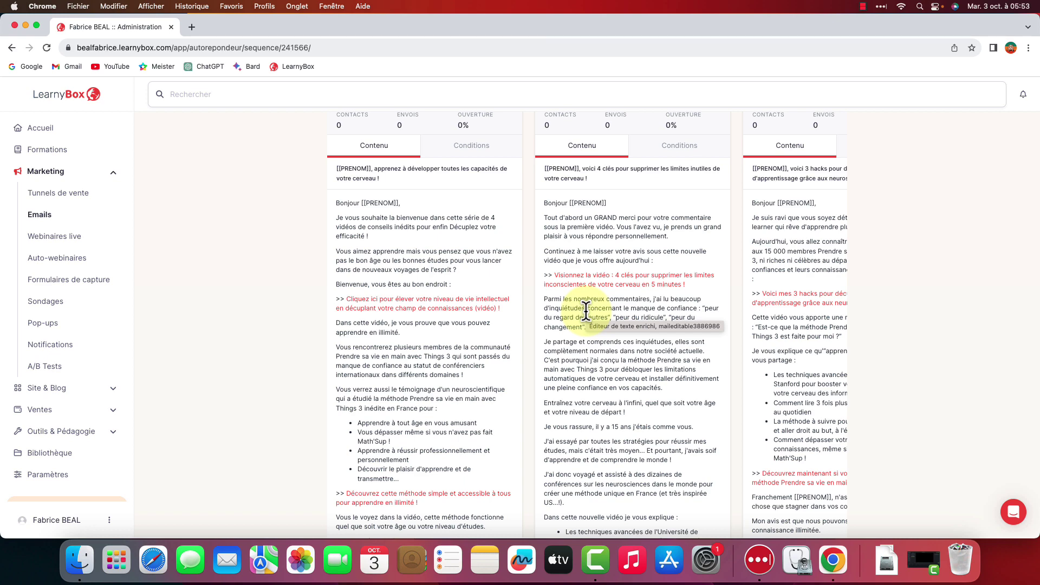
# Replace "pensez" with "hghghhhgg" in the second paragraph of the Jour 0 email
pyautogui.doubleClick(436, 268)
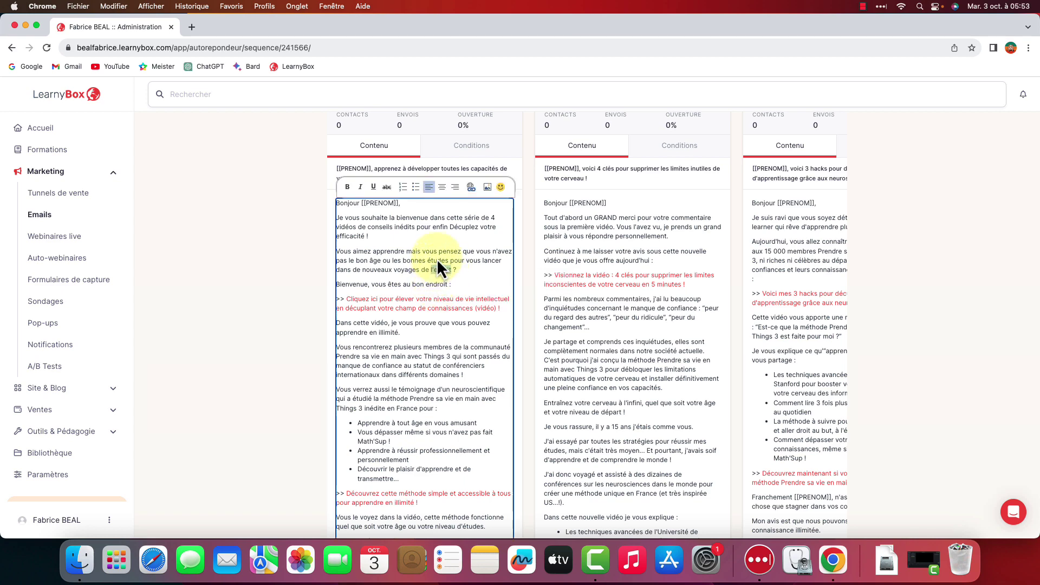
pyautogui.click(437, 259)
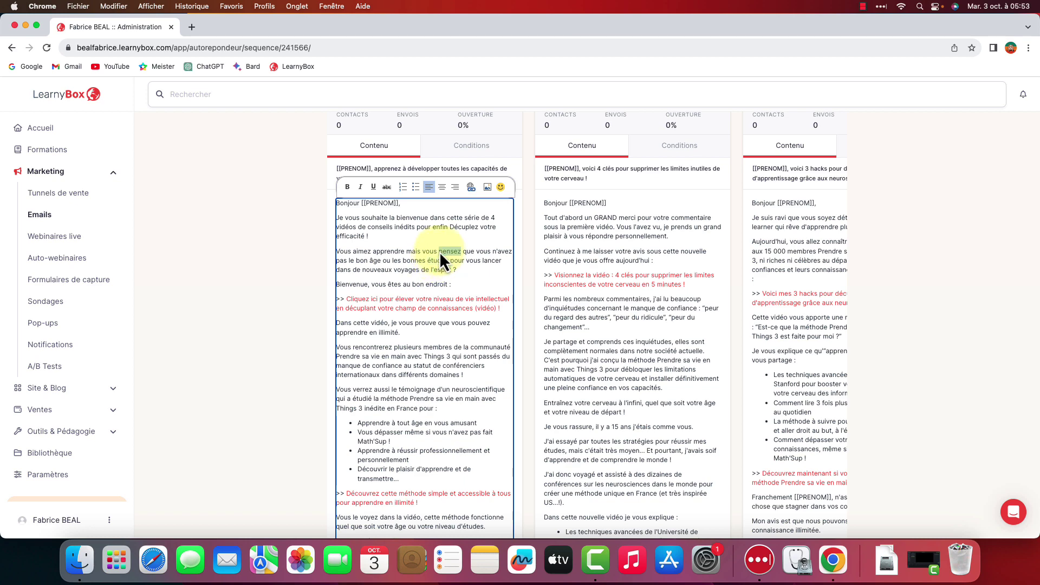
pyautogui.press('BackSpace')
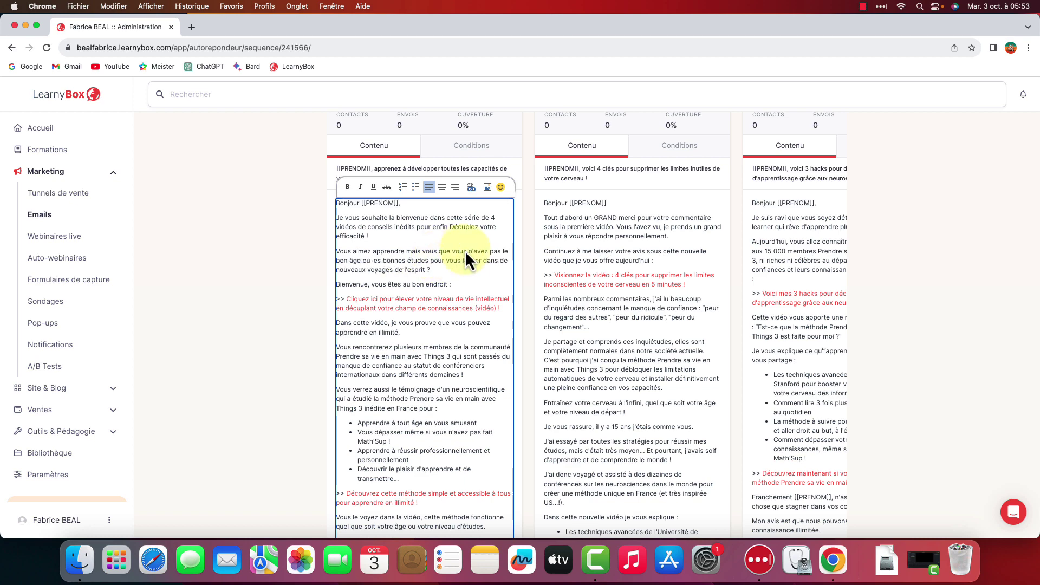
pyautogui.write('hghghhh ')
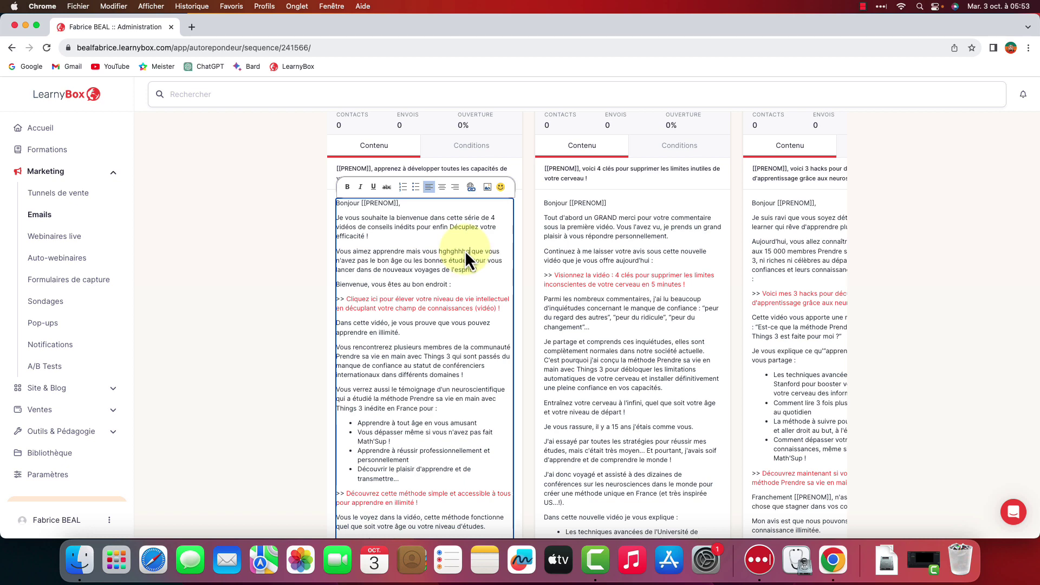
pyautogui.write('gg')
pyautogui.click(538, 263)
pyautogui.scroll(5, 539, 265)
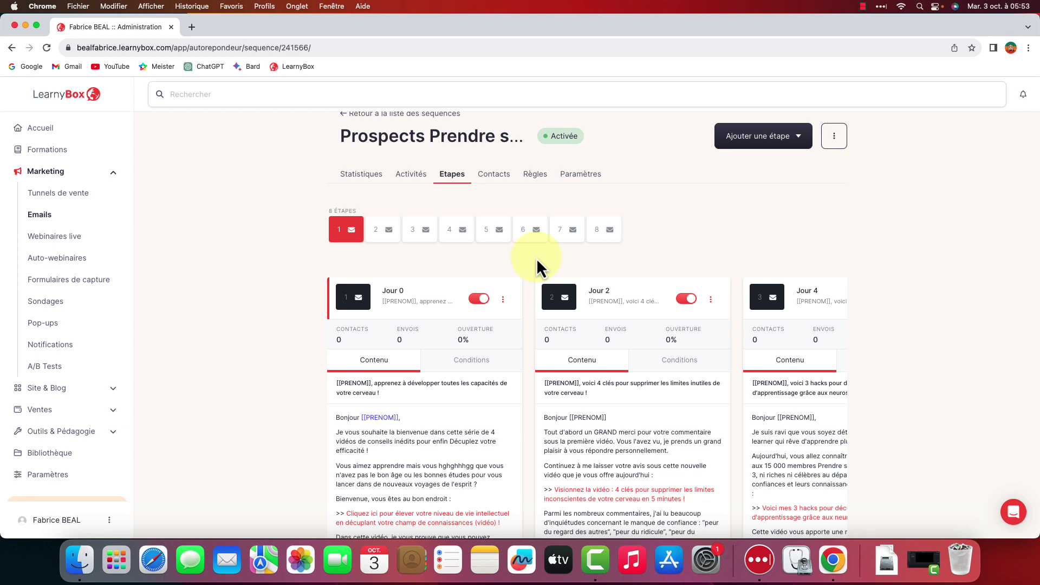
# Leave the Prospects sequence and review the fields of the "Prendre sa vie en main avec Things 3" capture form in its builder, closing it without changes
pyautogui.scroll(2, 562, 290)
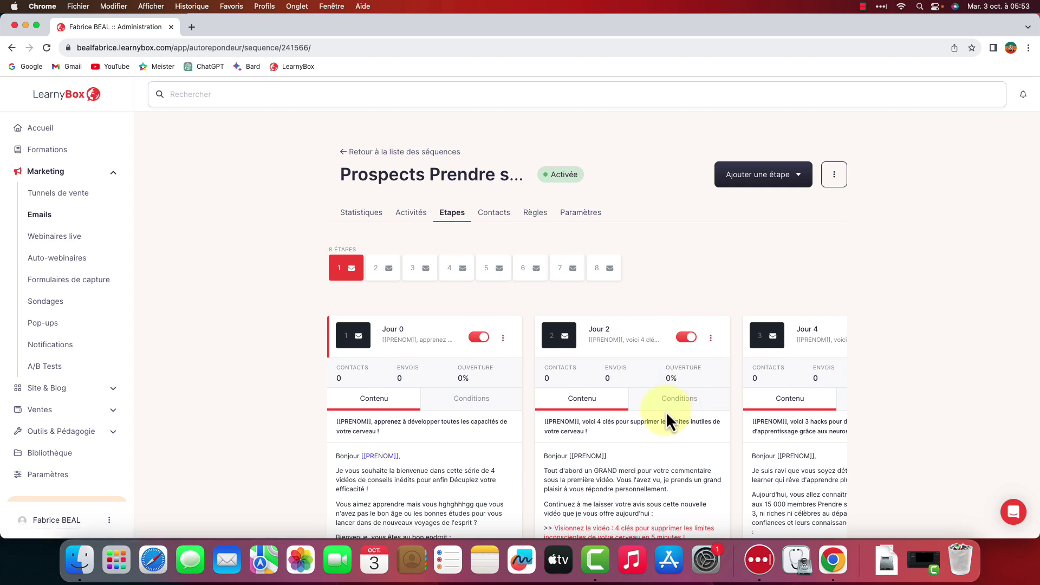
pyautogui.press('super+bracketleft')
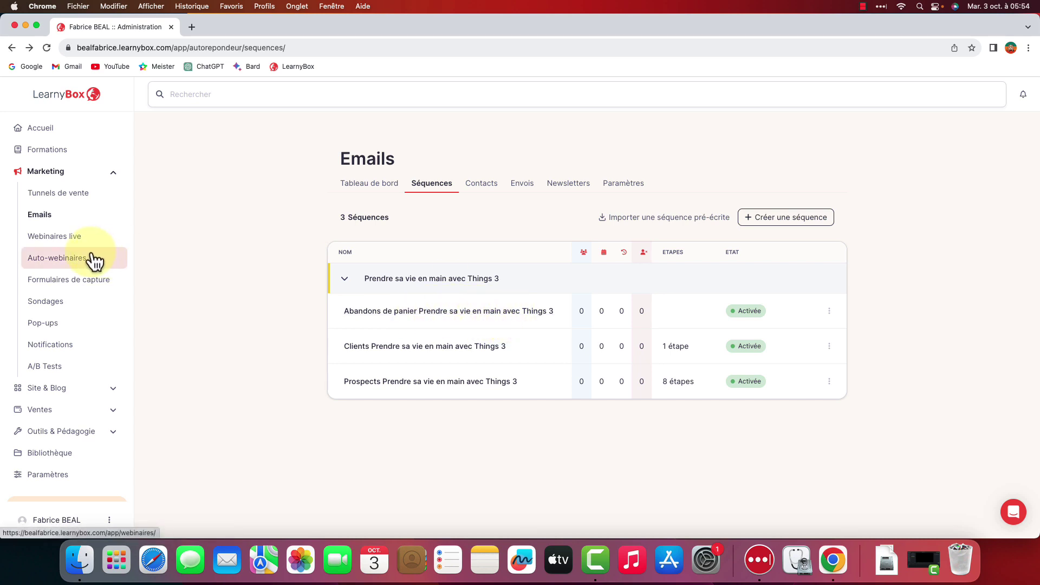
pyautogui.click(83, 286)
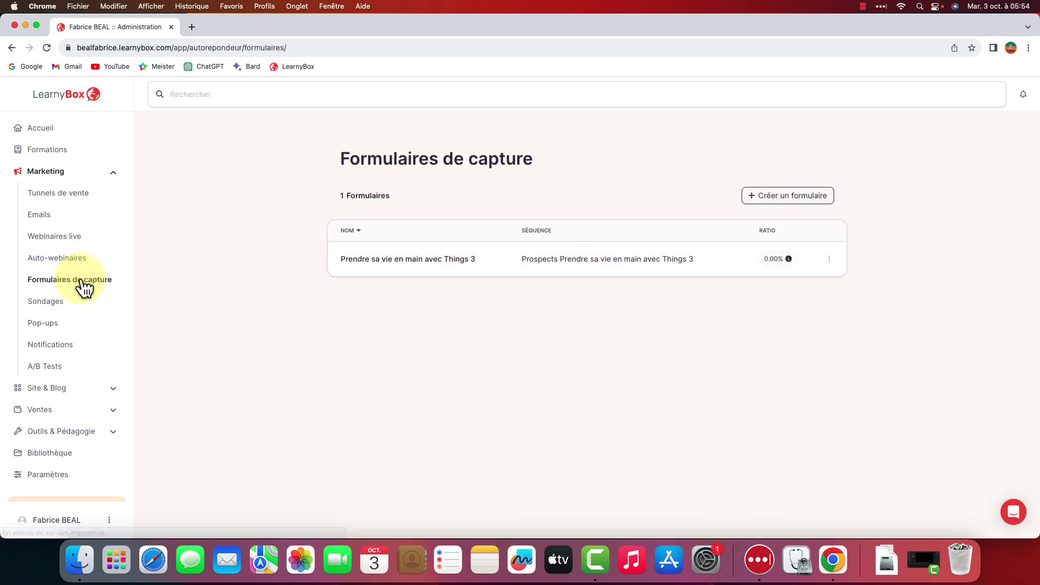
pyautogui.click(460, 263)
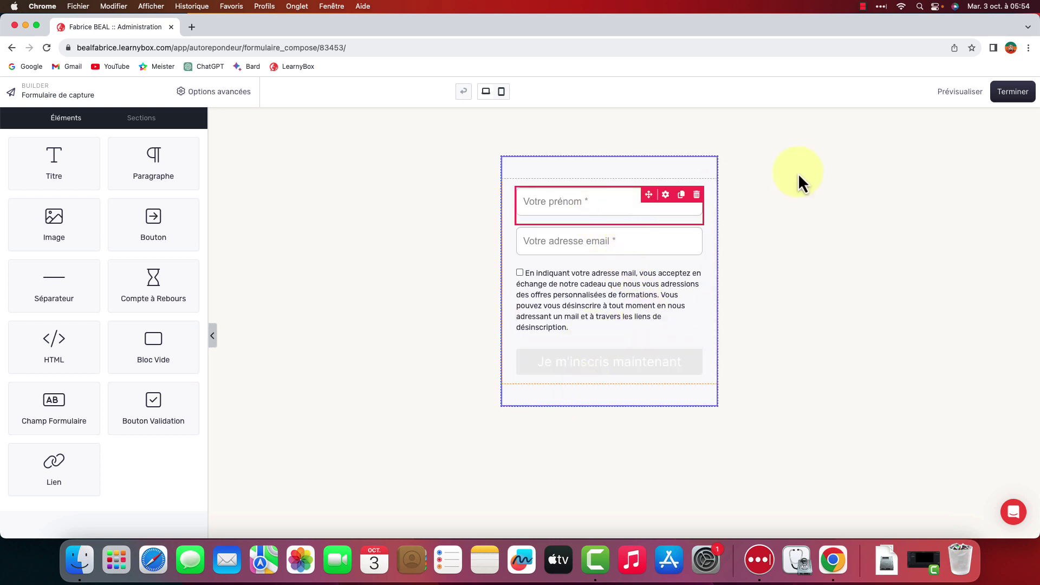
pyautogui.click(1009, 93)
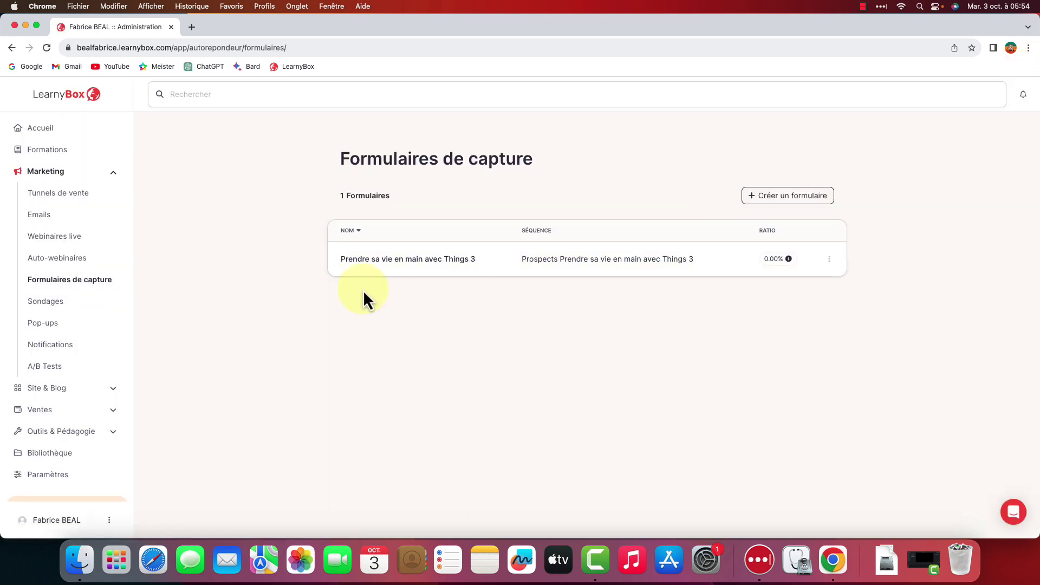
# Open the "Prendre sa vie en main avec Things 3" payment form among the sales offers and display its products
pyautogui.click(48, 410)
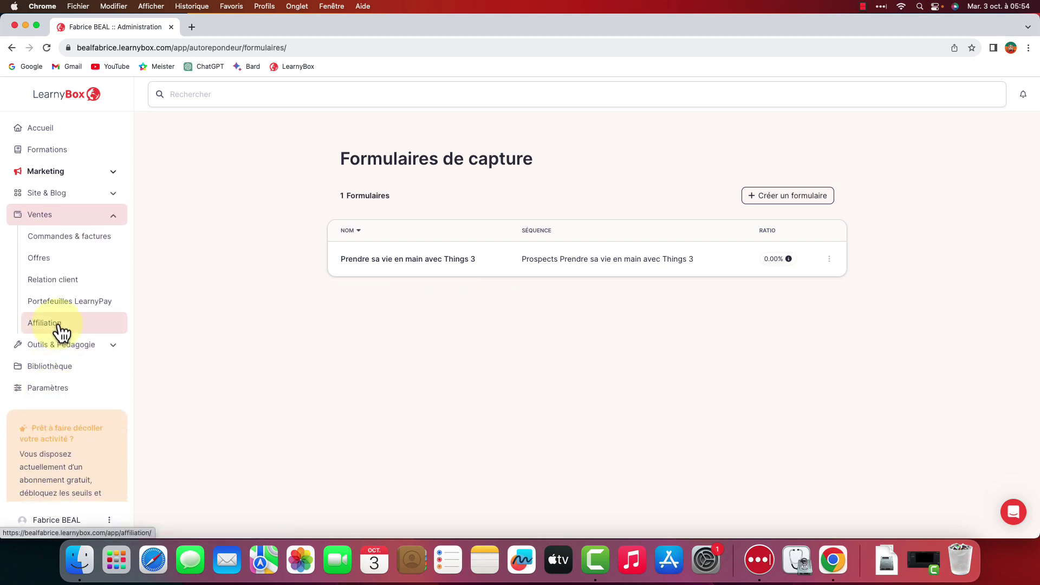
pyautogui.click(56, 264)
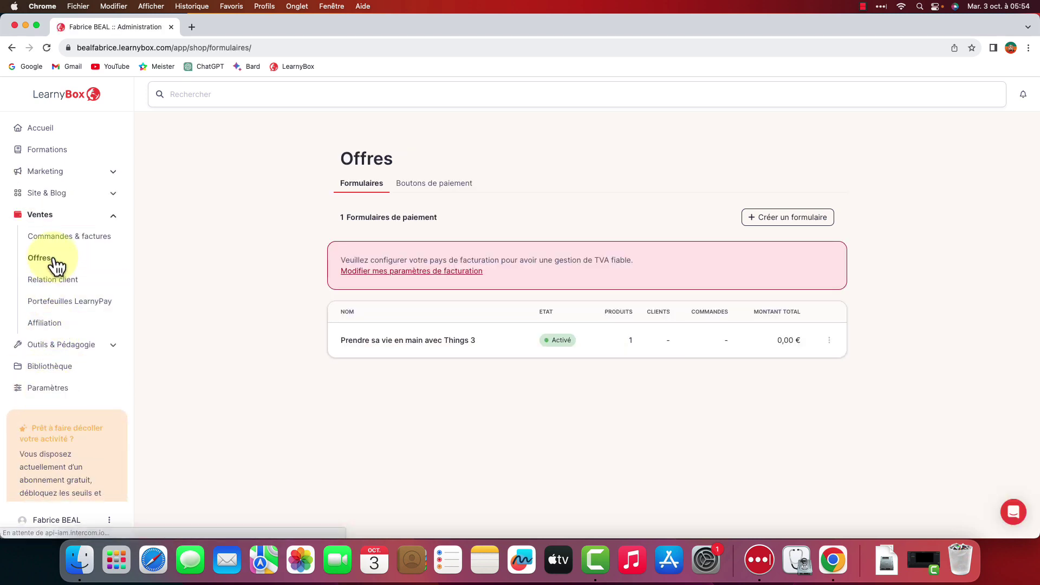
pyautogui.click(392, 347)
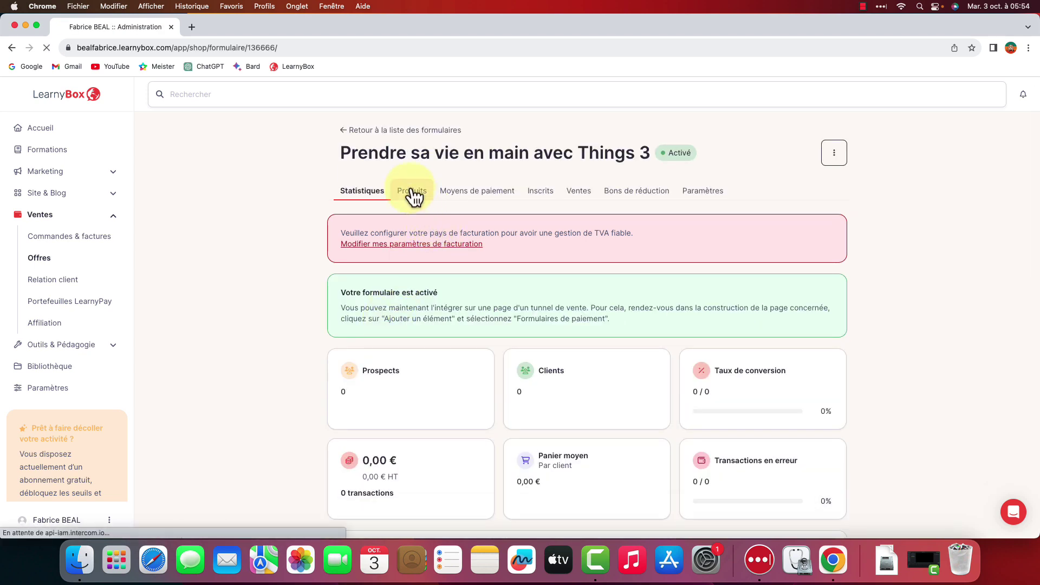
pyautogui.click(412, 191)
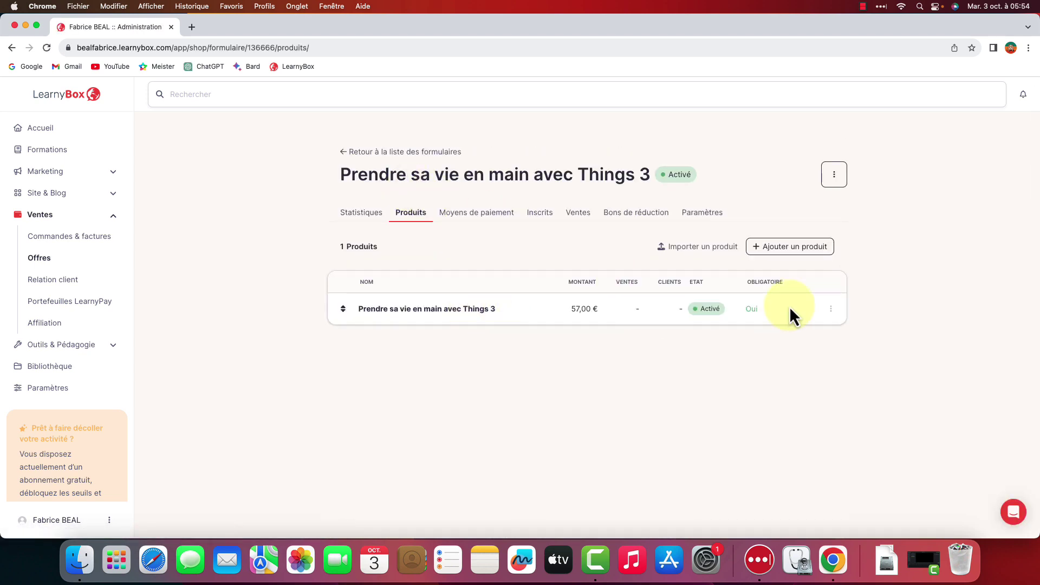
# Open the product "Prendre sa vie en main avec Things 3" for editing, examine its description, pricing and option sections, and cancel without saving
pyautogui.click(831, 309)
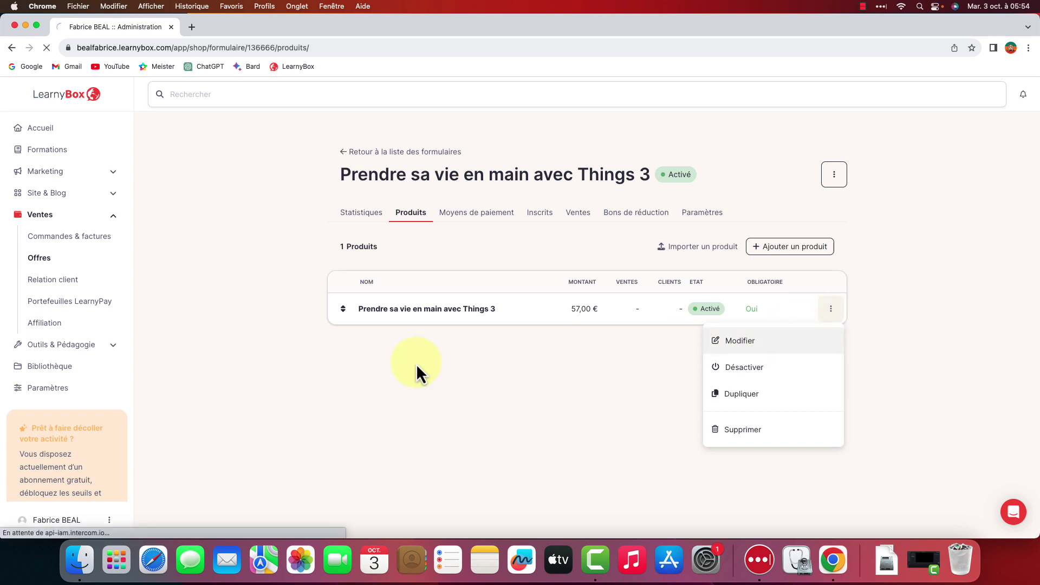
pyautogui.scroll(-3, 528, 385)
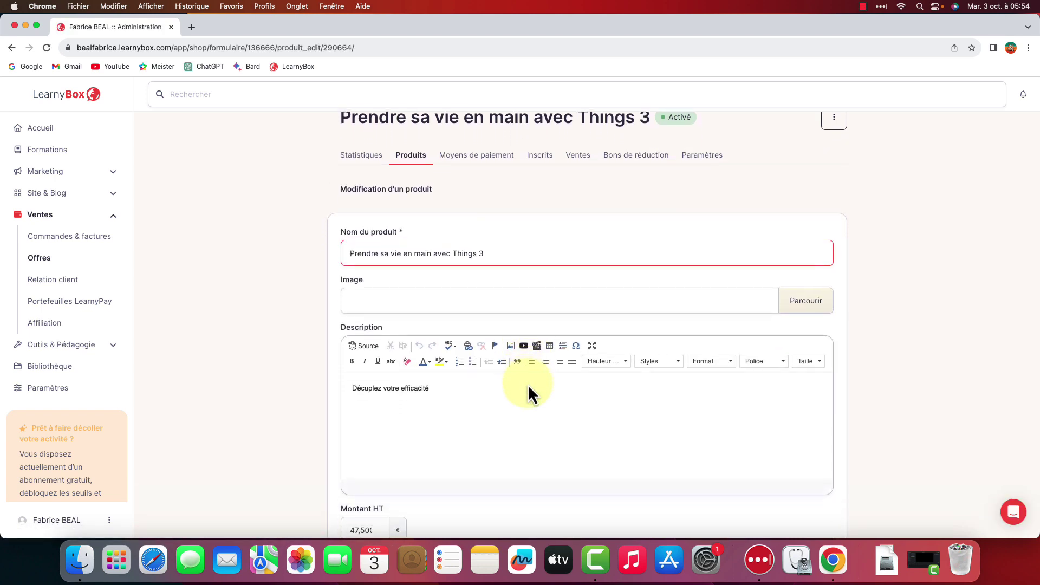
pyautogui.scroll(-3, 528, 385)
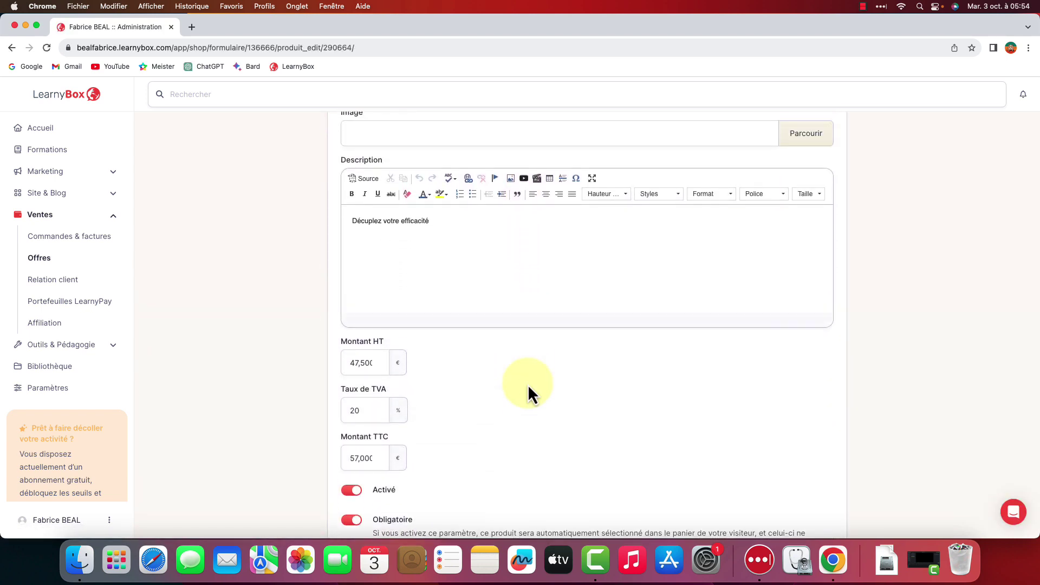
pyautogui.scroll(5, 527, 384)
pyautogui.scroll(-3, 528, 385)
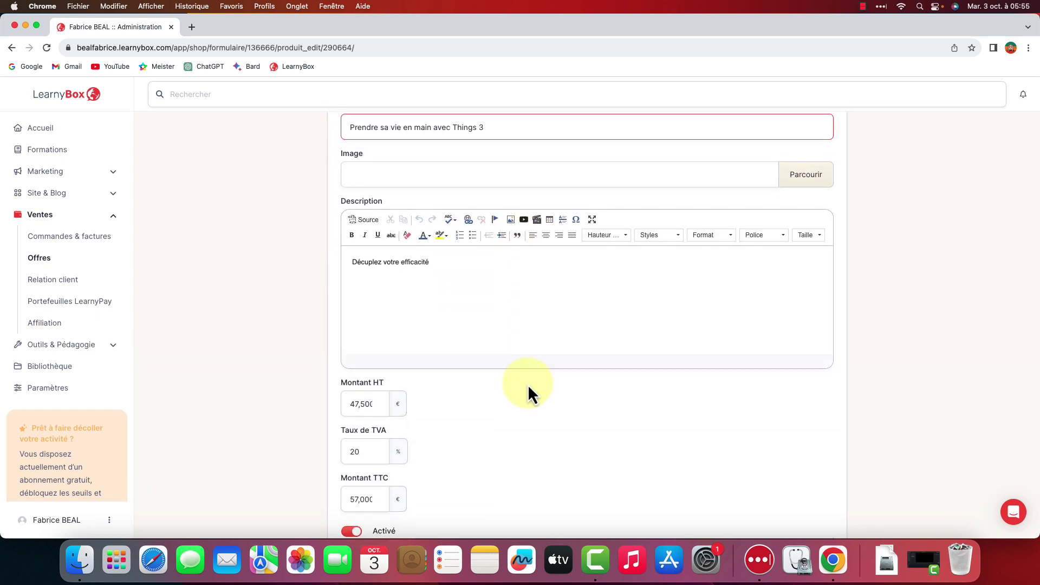
pyautogui.scroll(-1, 527, 385)
pyautogui.scroll(-6, 479, 388)
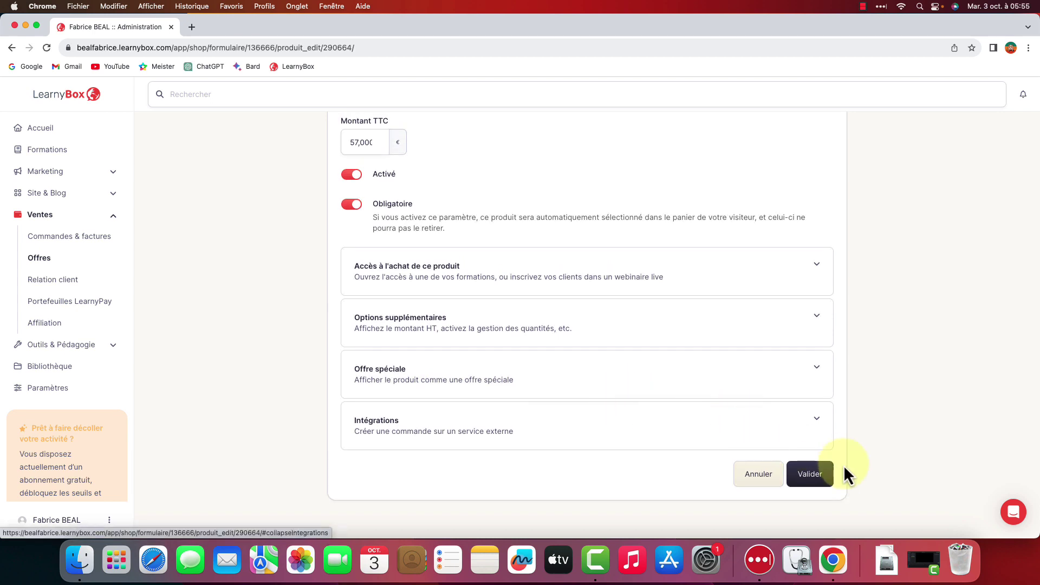
pyautogui.click(762, 475)
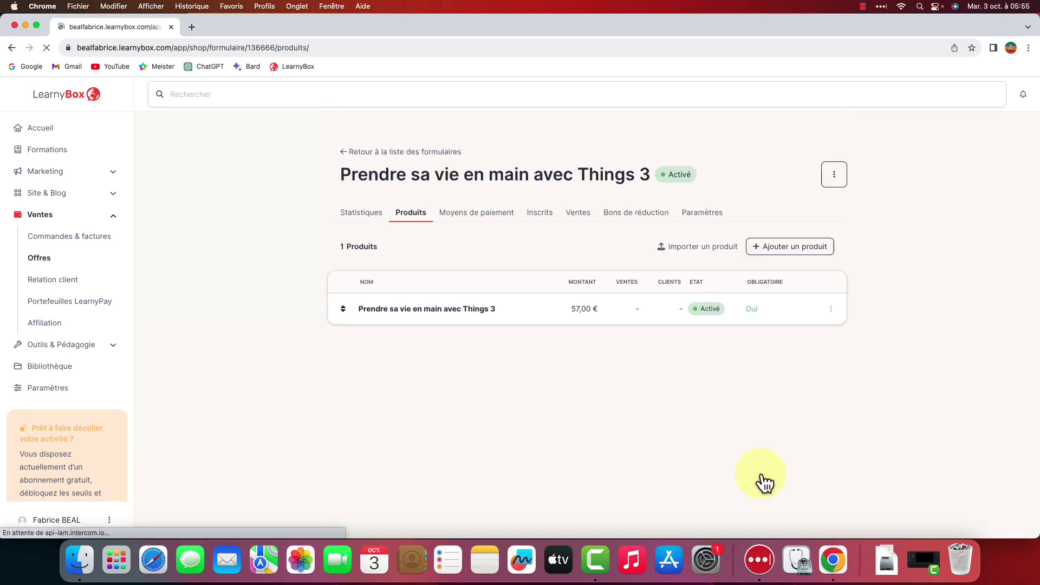